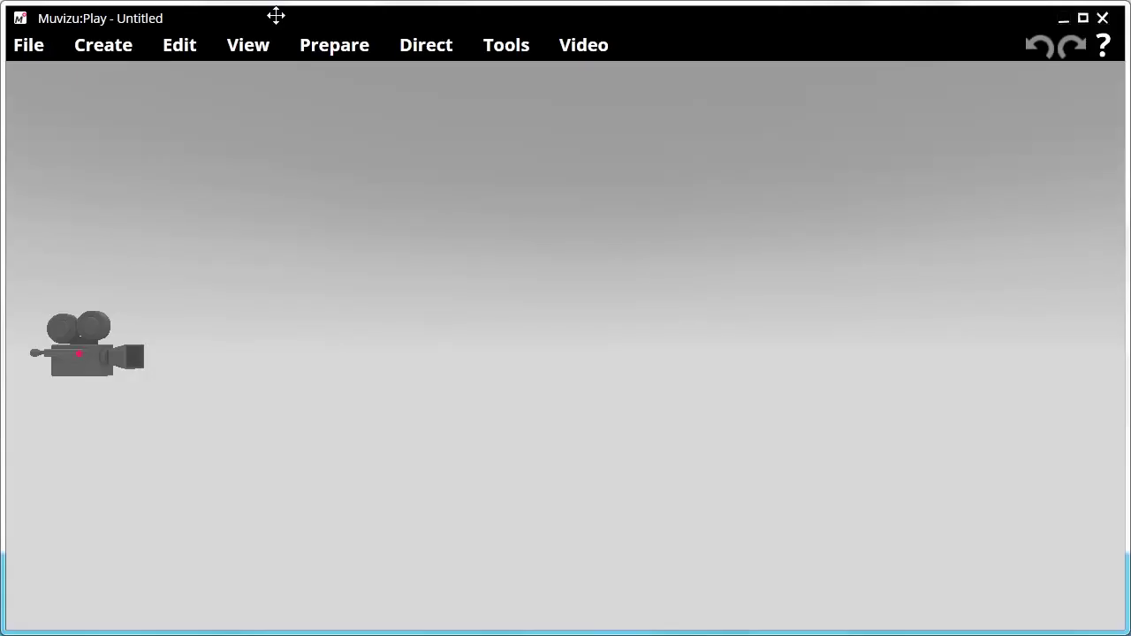
# Step: Open the library of characters that can be created and bring its window fully into view
pyautogui.click(103, 45)
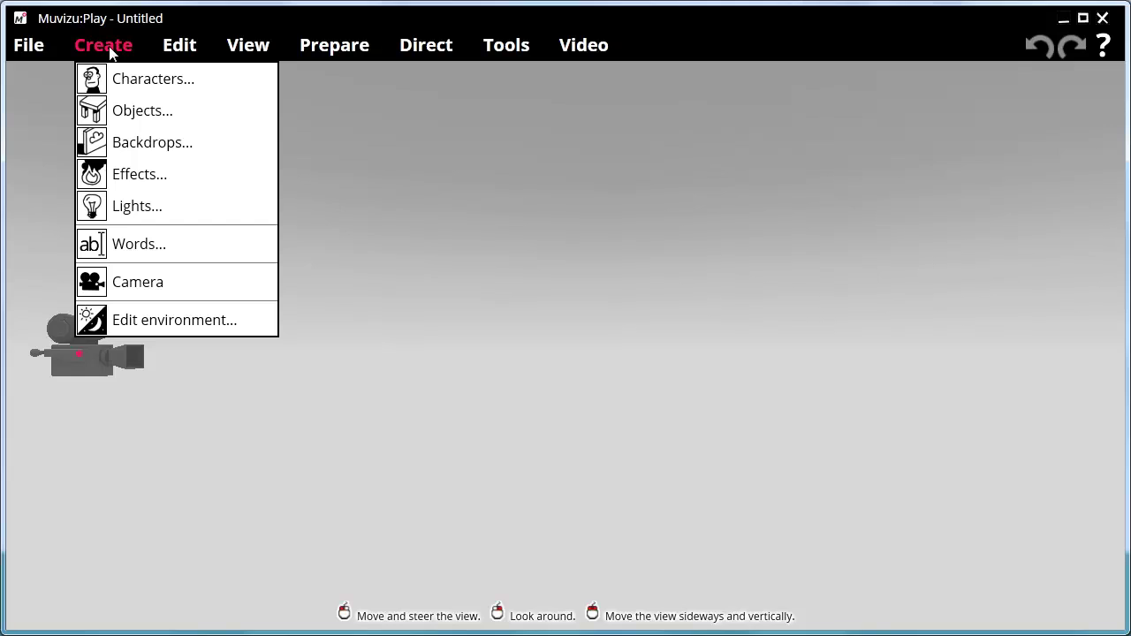
pyautogui.click(132, 84)
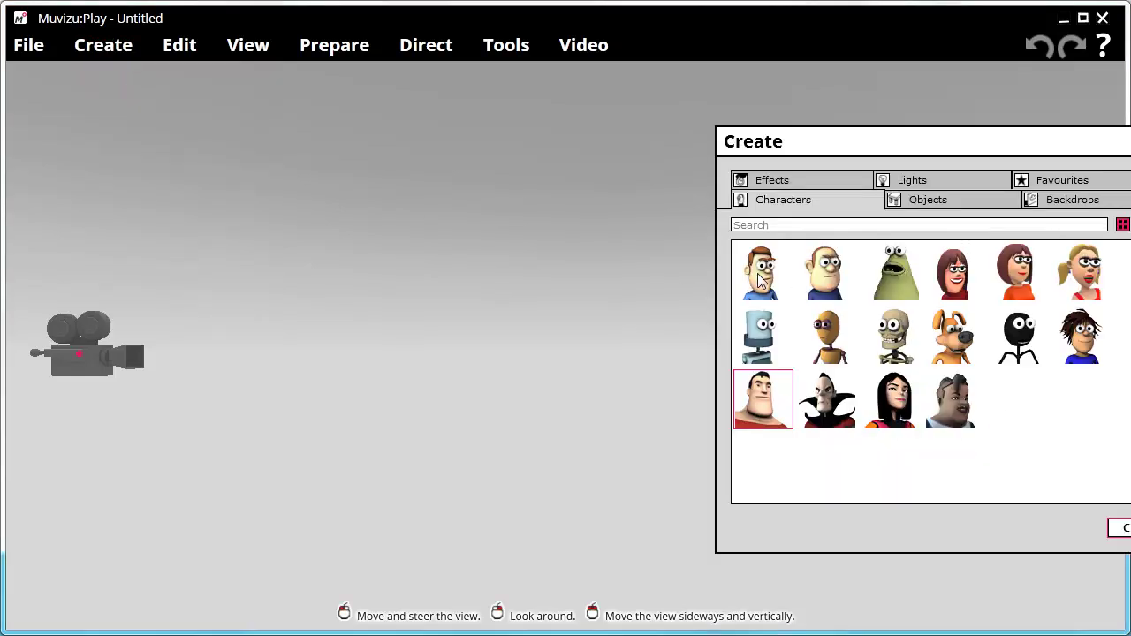
pyautogui.moveTo(1069, 141); pyautogui.dragTo(669, 147)
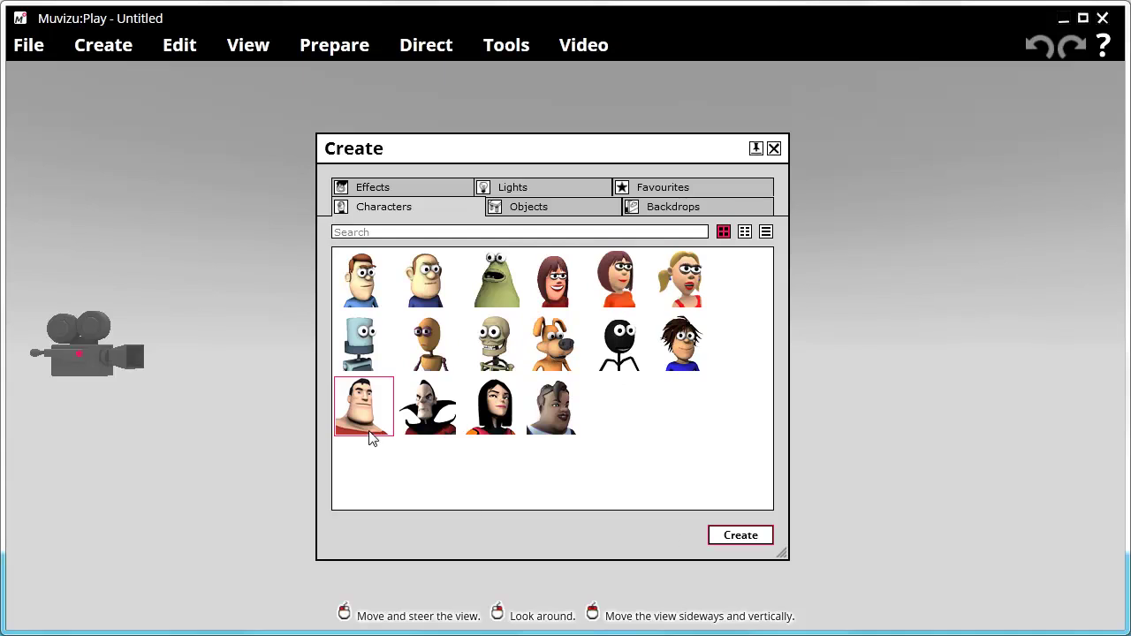
# Step: Try the muscular superhero in the scene, delete him, and try the dark-collared villain in his place
pyautogui.click(728, 537)
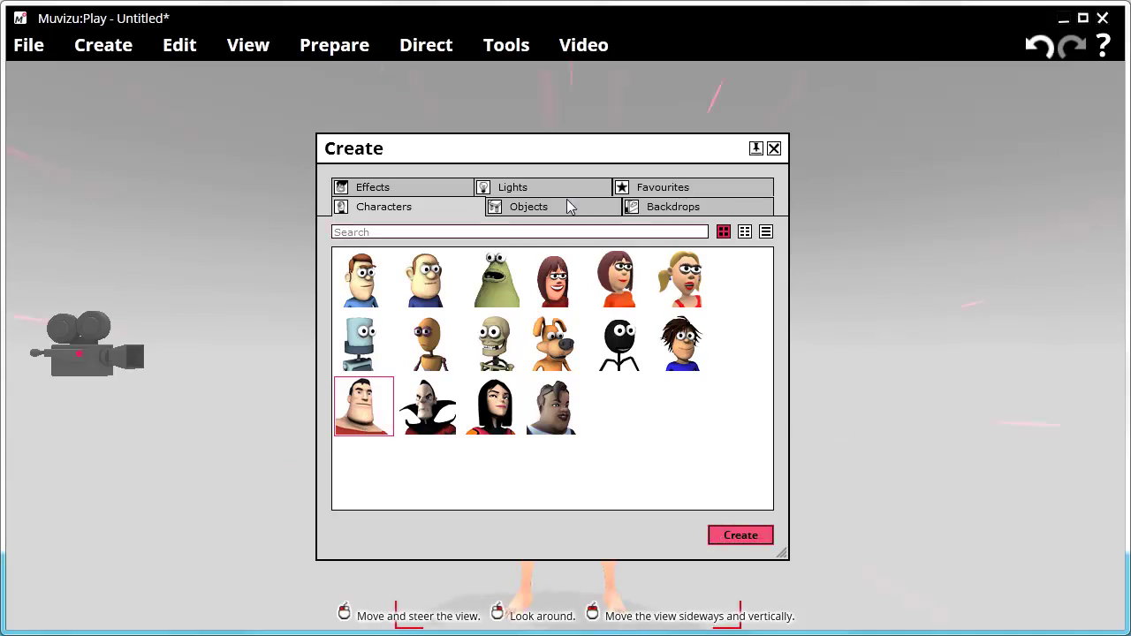
pyautogui.moveTo(543, 151); pyautogui.dragTo(841, 157)
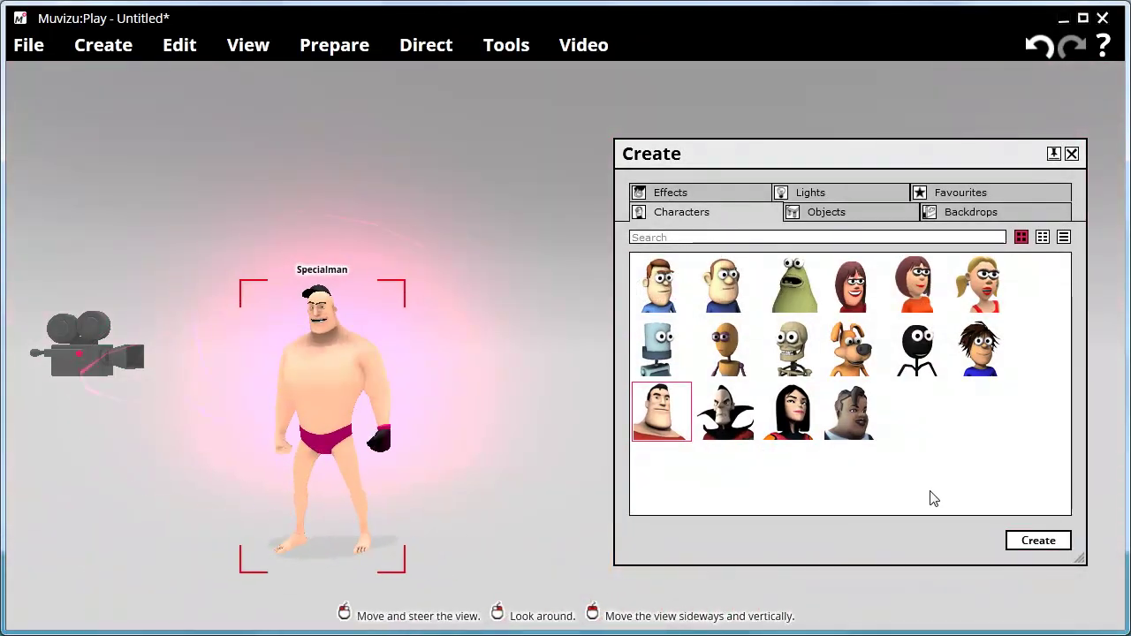
pyautogui.press('Delete')
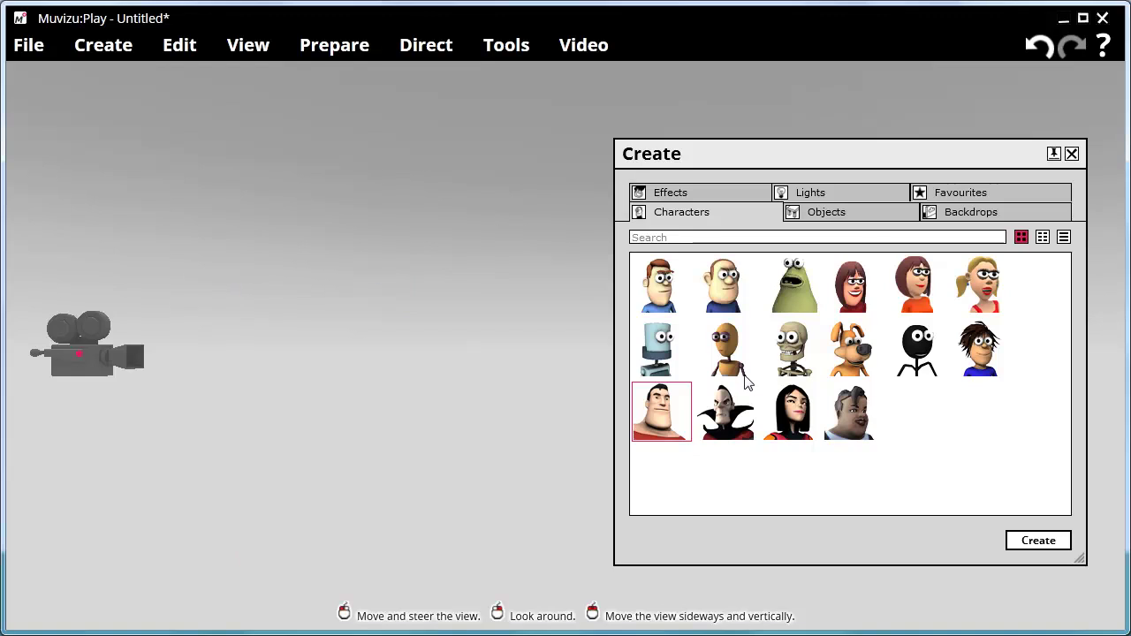
pyautogui.click(732, 418)
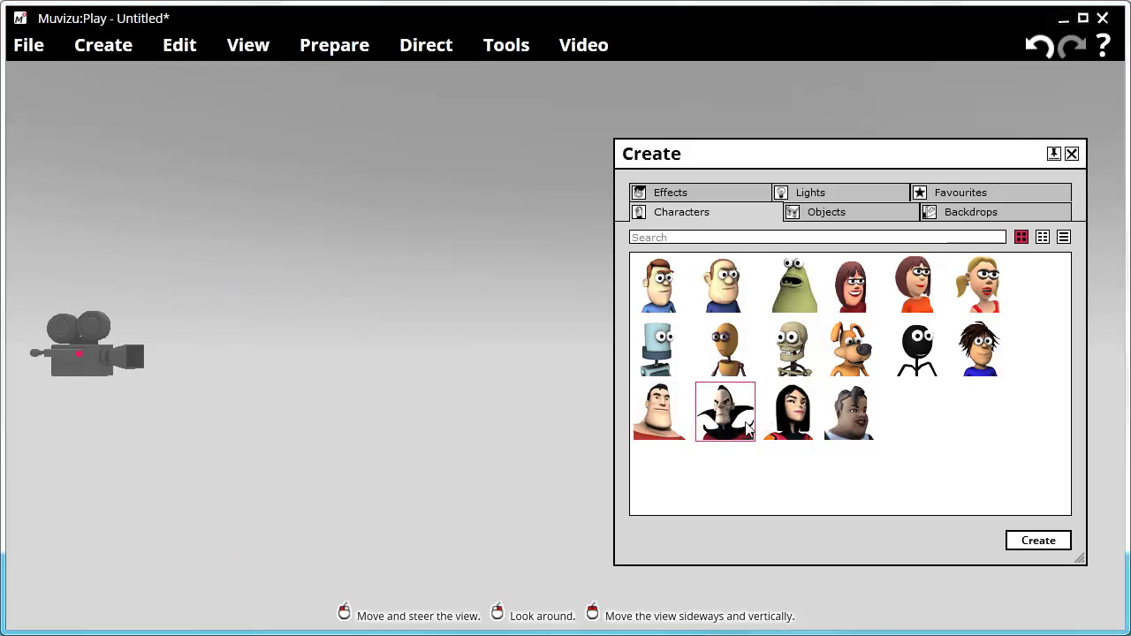
pyautogui.click(1030, 540)
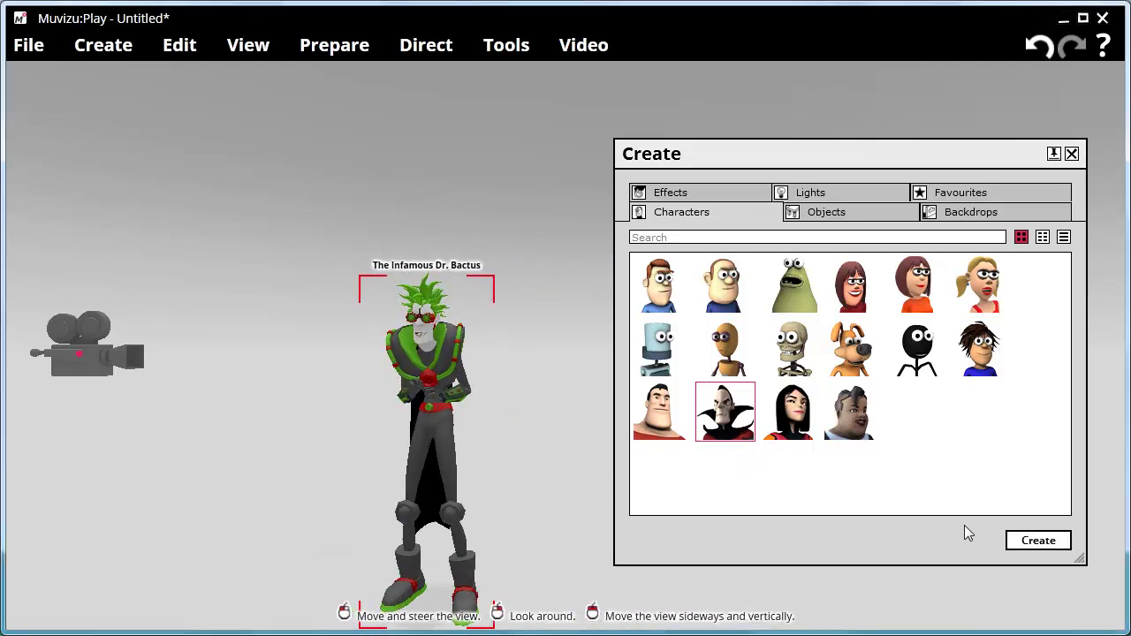
# Step: Add the first male character from the library, place him closer to the film camera, and close the library
pyautogui.click(667, 292)
pyautogui.click(721, 292)
pyautogui.click(854, 293)
pyautogui.click(921, 292)
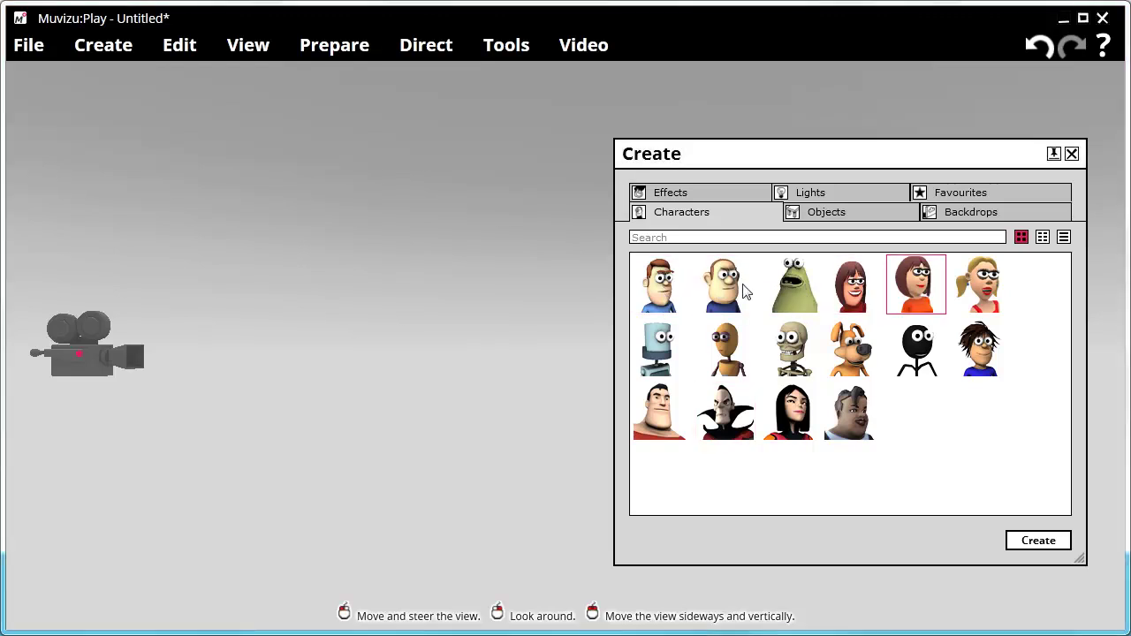
pyautogui.click(668, 296)
pyautogui.click(1034, 540)
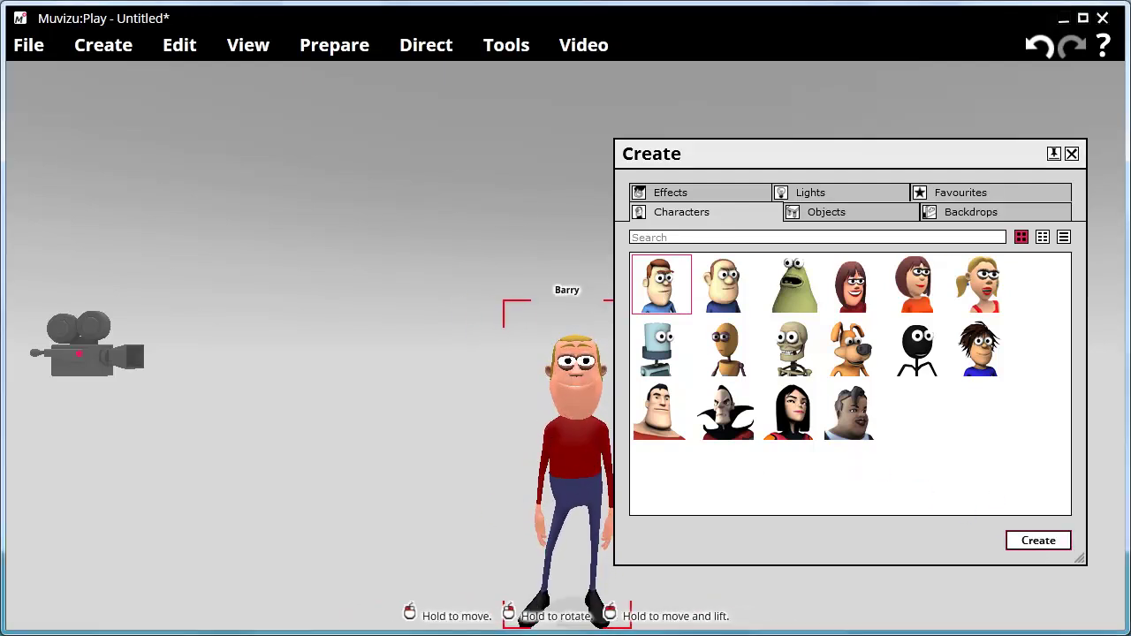
pyautogui.moveTo(553, 424); pyautogui.dragTo(477, 424)
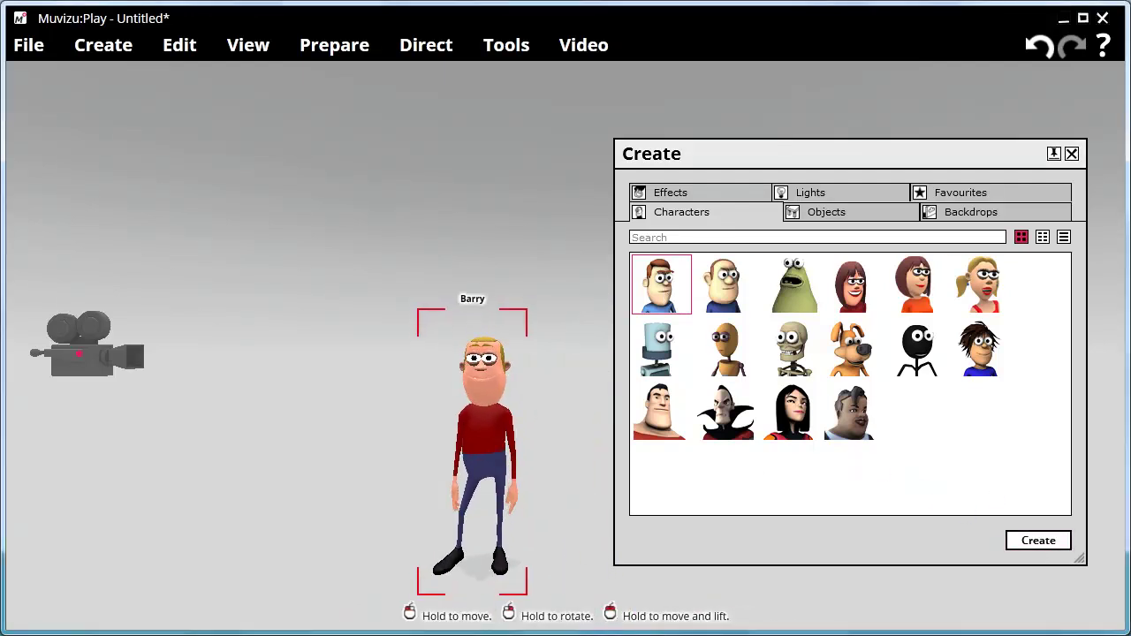
pyautogui.click(1072, 155)
# Step: Open the male character's appearance editor with him in close view
pyautogui.rightClick(686, 419)
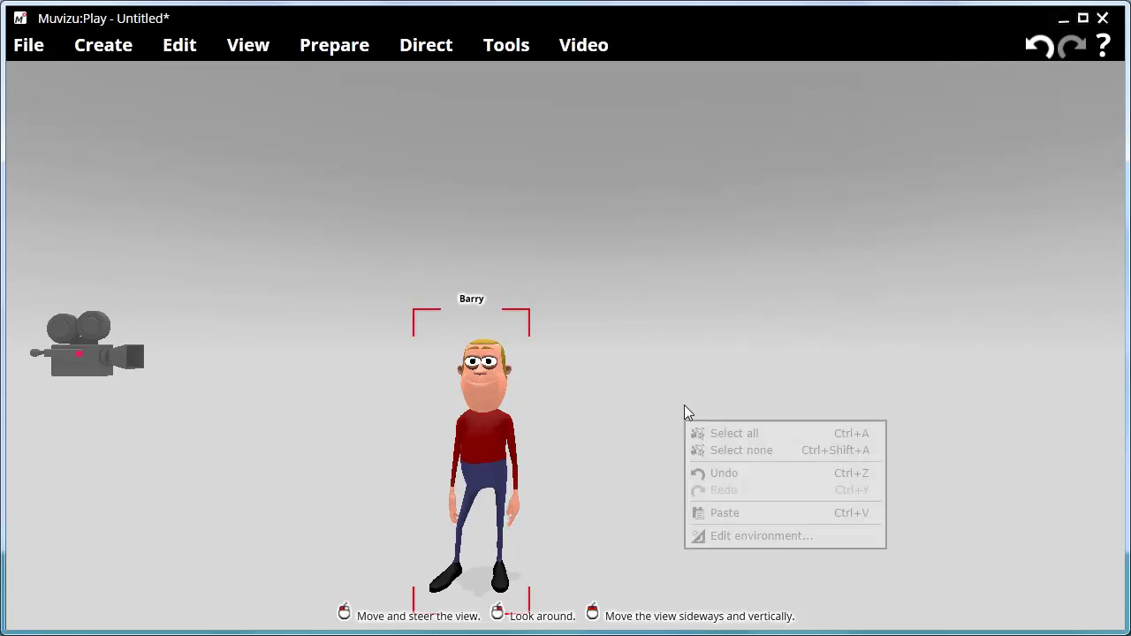
pyautogui.click(813, 383)
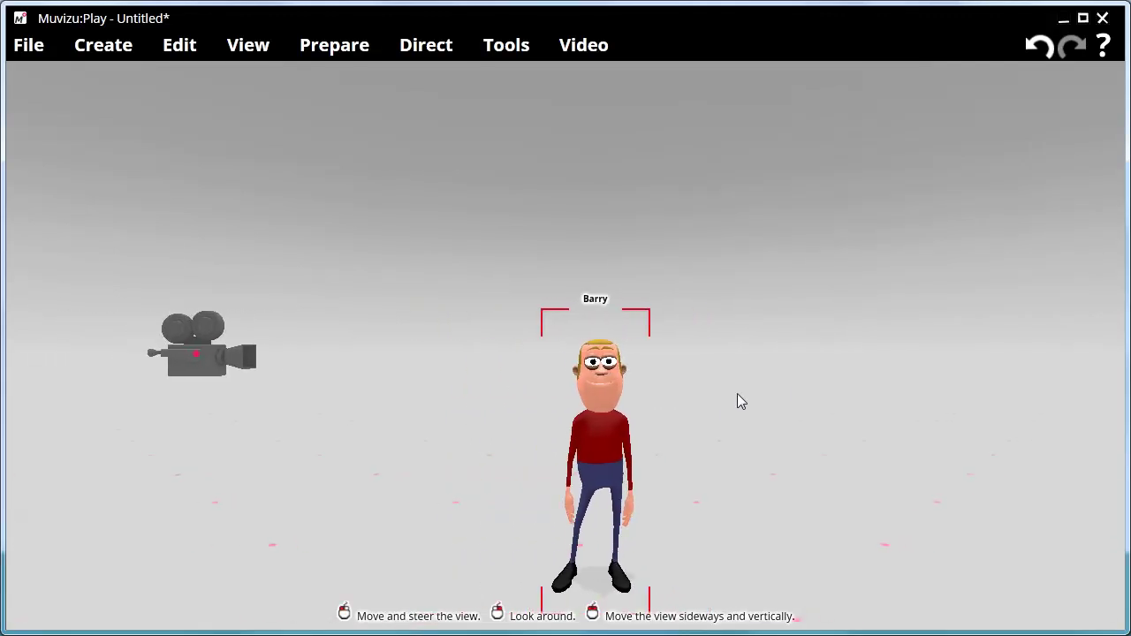
pyautogui.moveTo(720, 419); pyautogui.dragTo(776, 394)
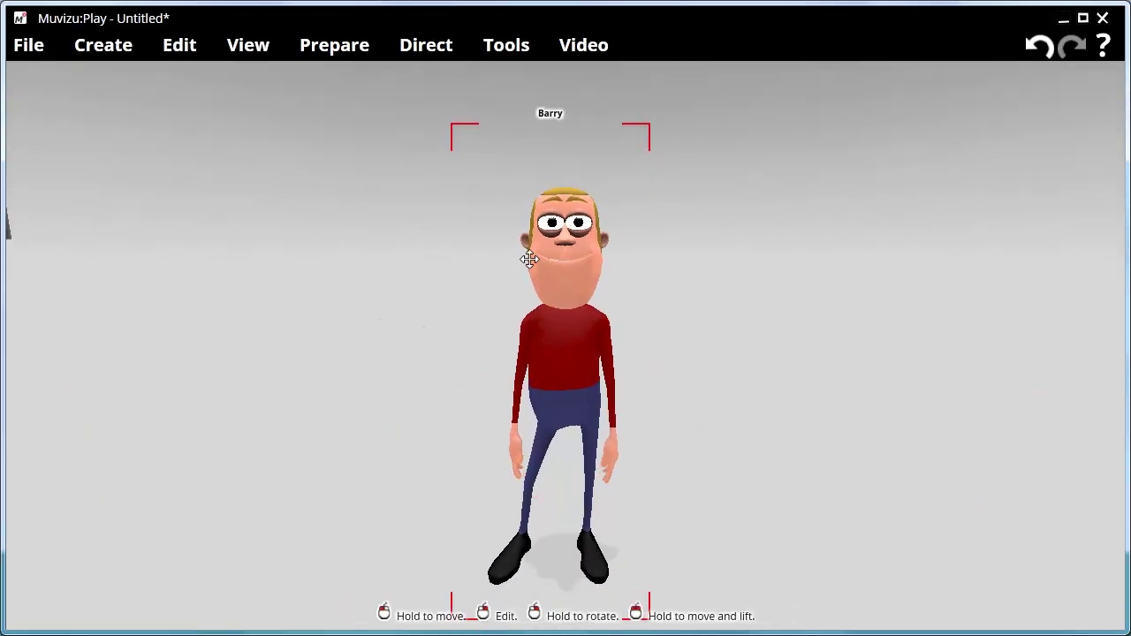
pyautogui.click(185, 49)
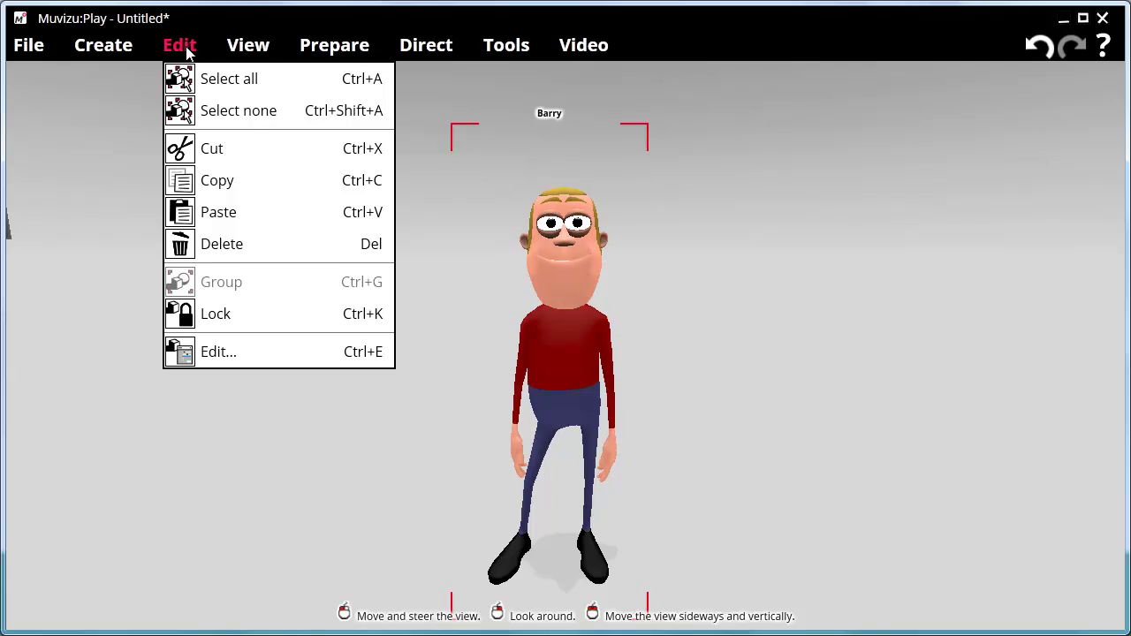
pyautogui.click(213, 351)
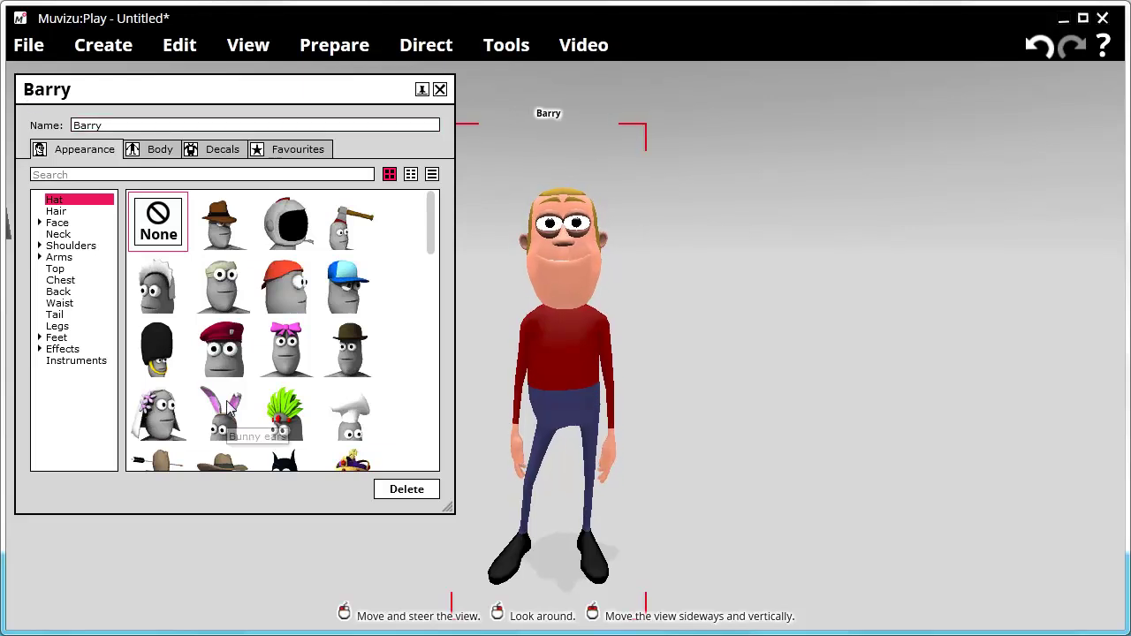
# Step: Look through the character's hair, brows, eyes, glasses and ears options
pyautogui.click(56, 212)
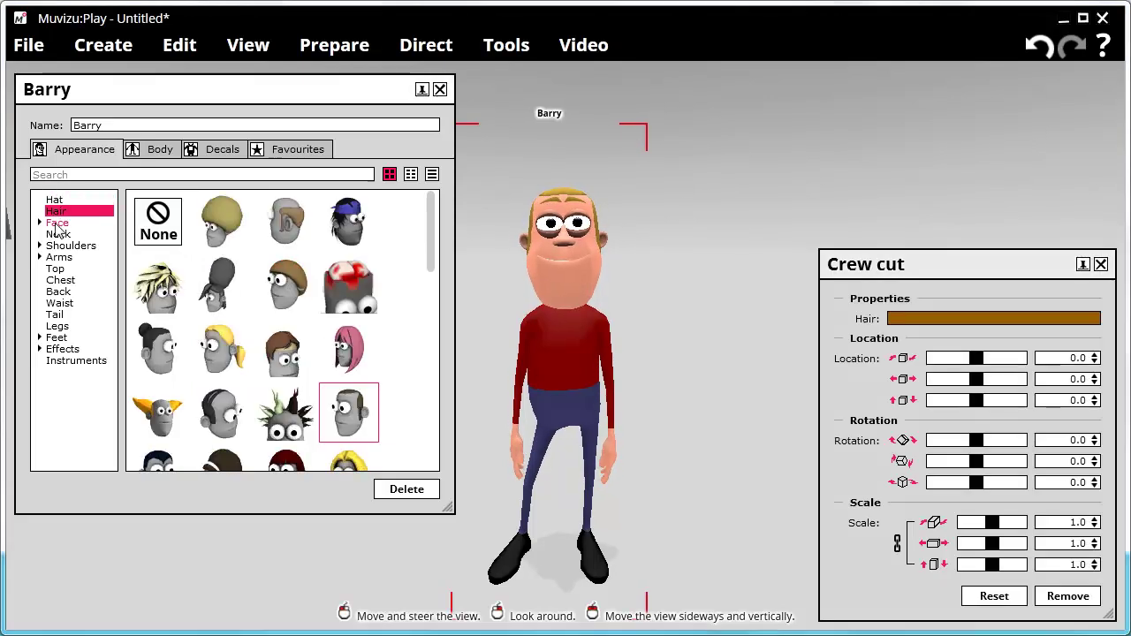
pyautogui.click(55, 223)
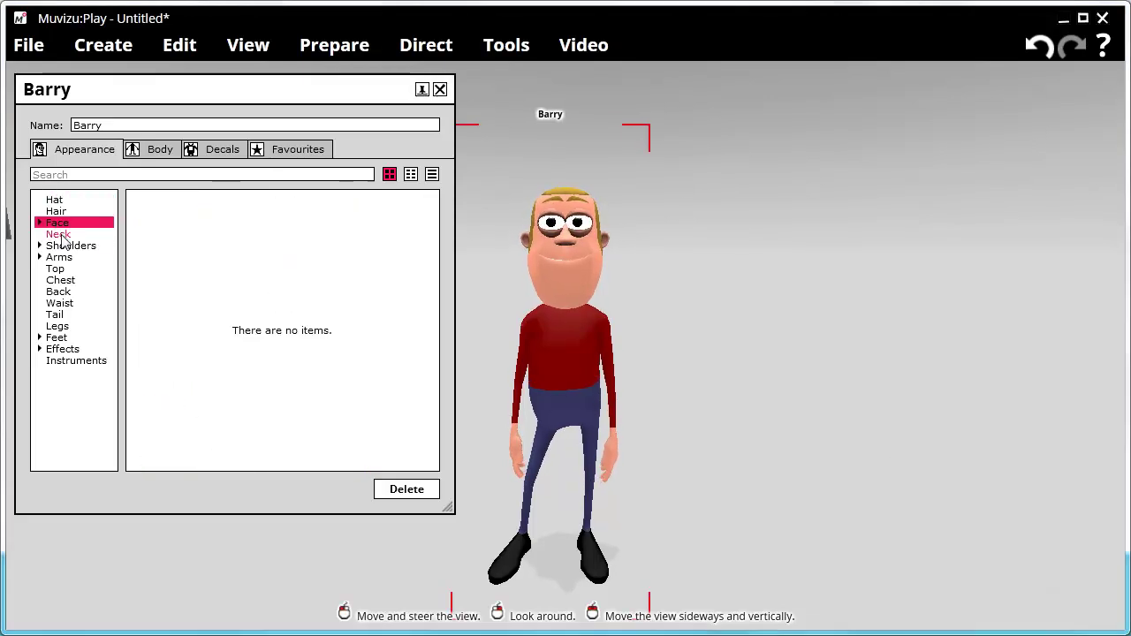
pyautogui.click(39, 222)
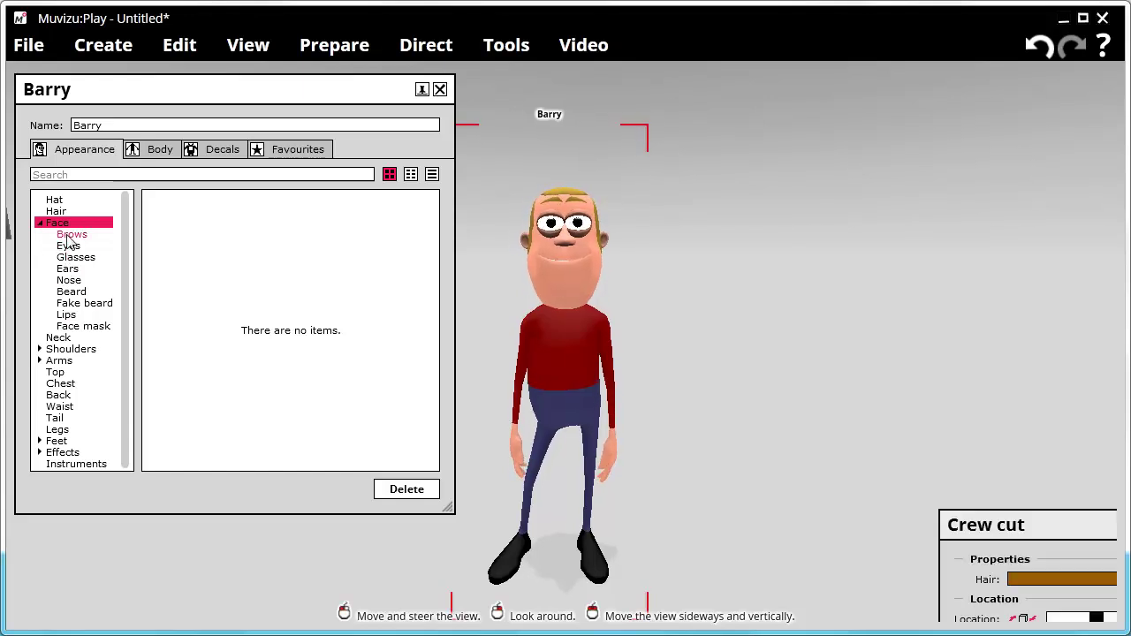
pyautogui.click(68, 235)
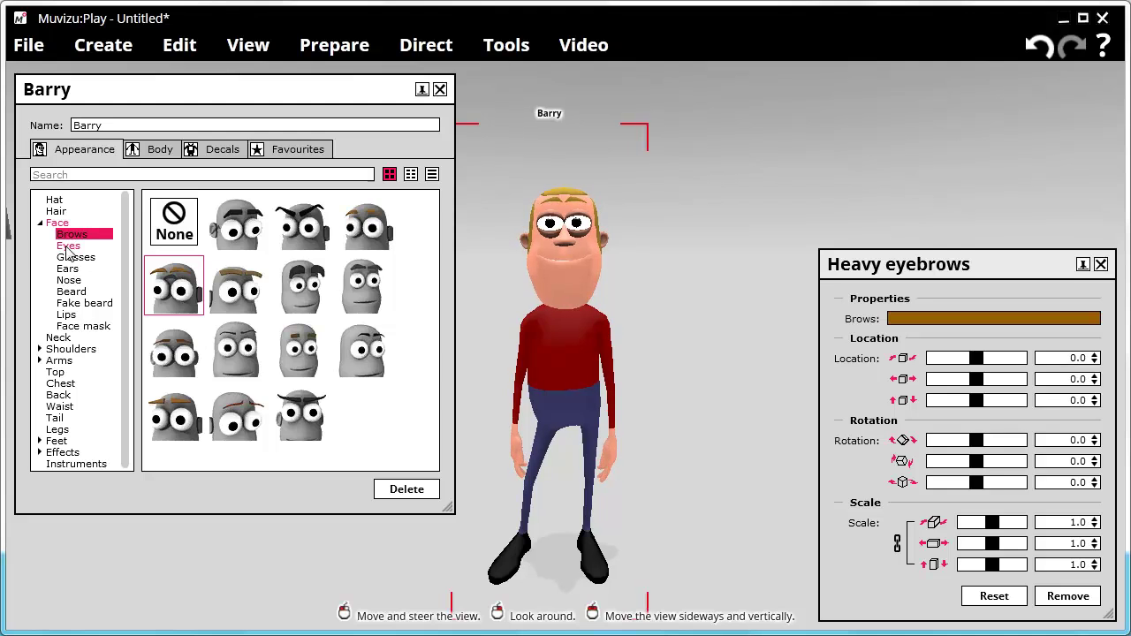
pyautogui.click(68, 247)
pyautogui.click(57, 222)
pyautogui.click(57, 223)
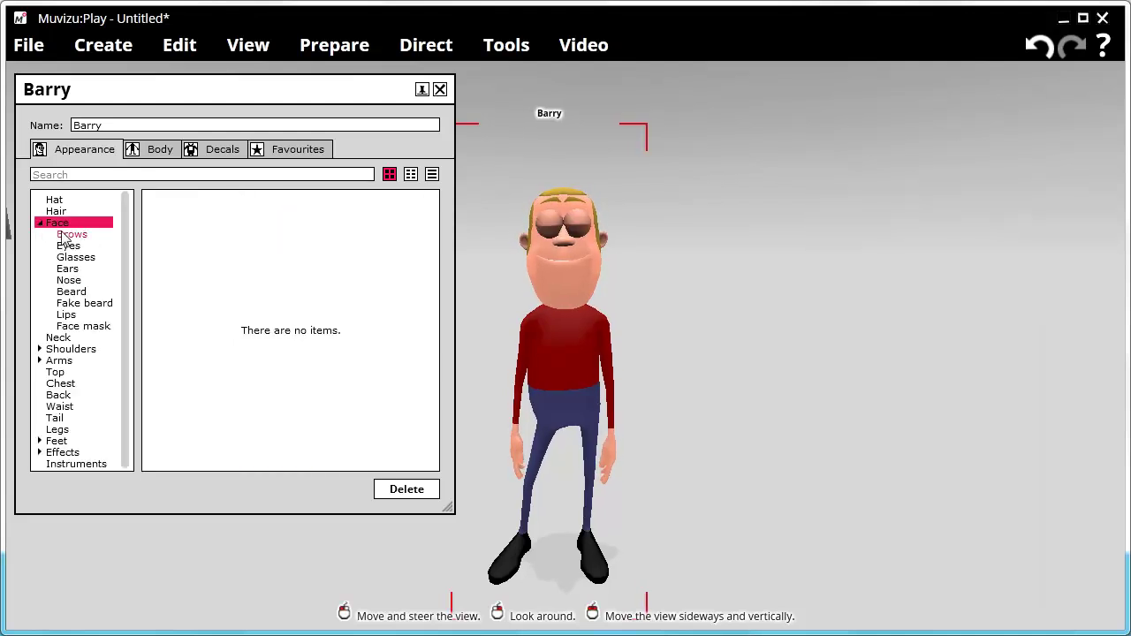
pyautogui.click(70, 234)
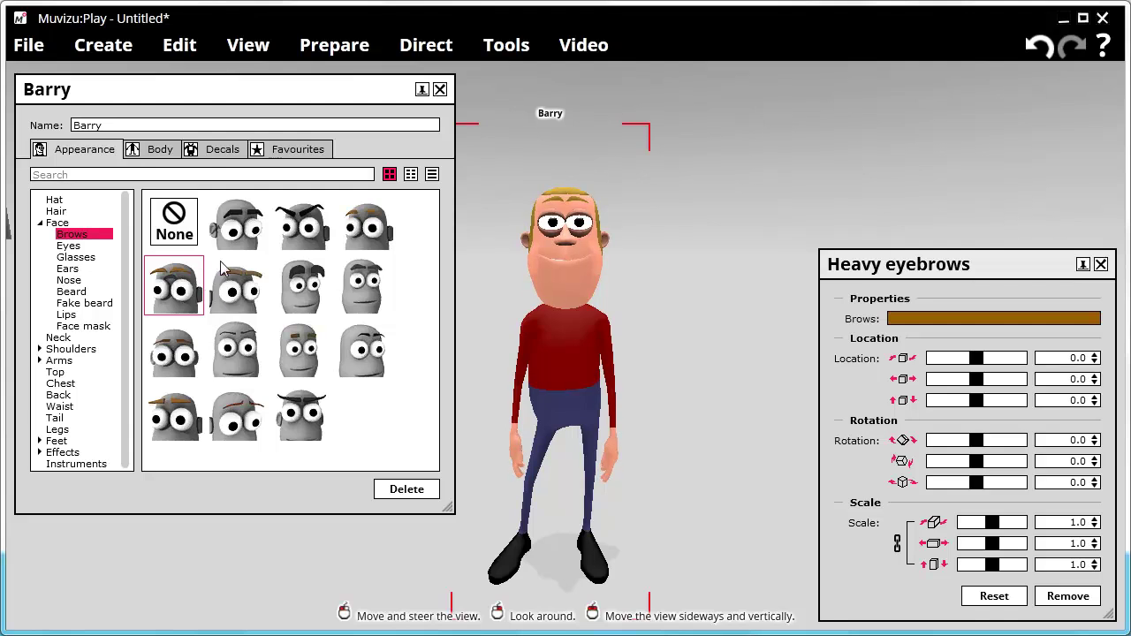
pyautogui.click(70, 247)
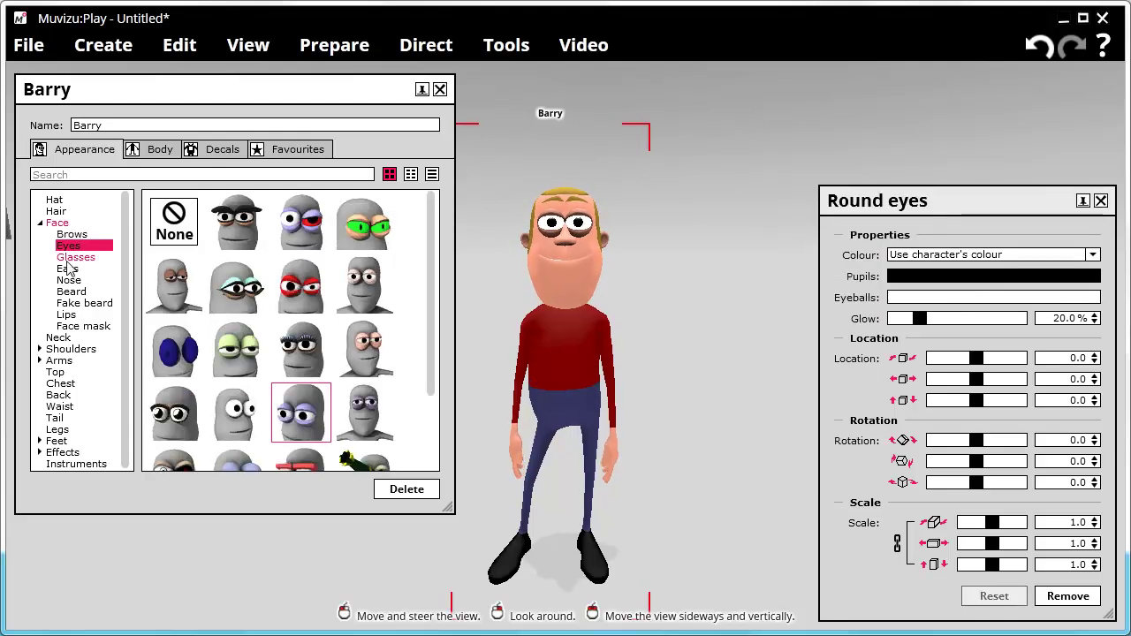
pyautogui.click(71, 258)
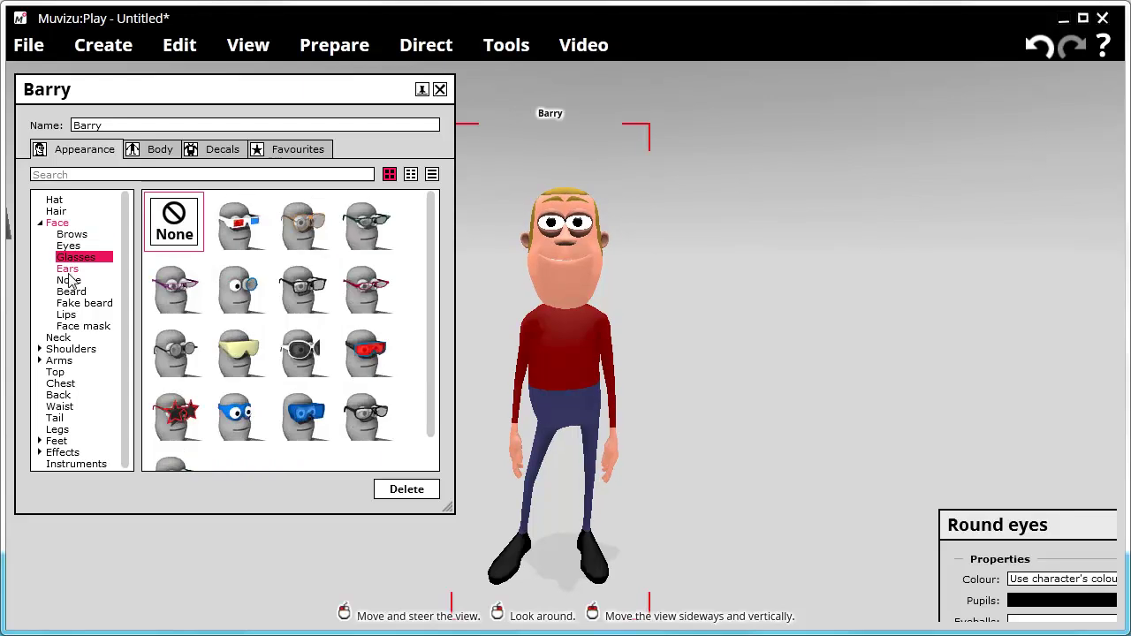
pyautogui.click(67, 268)
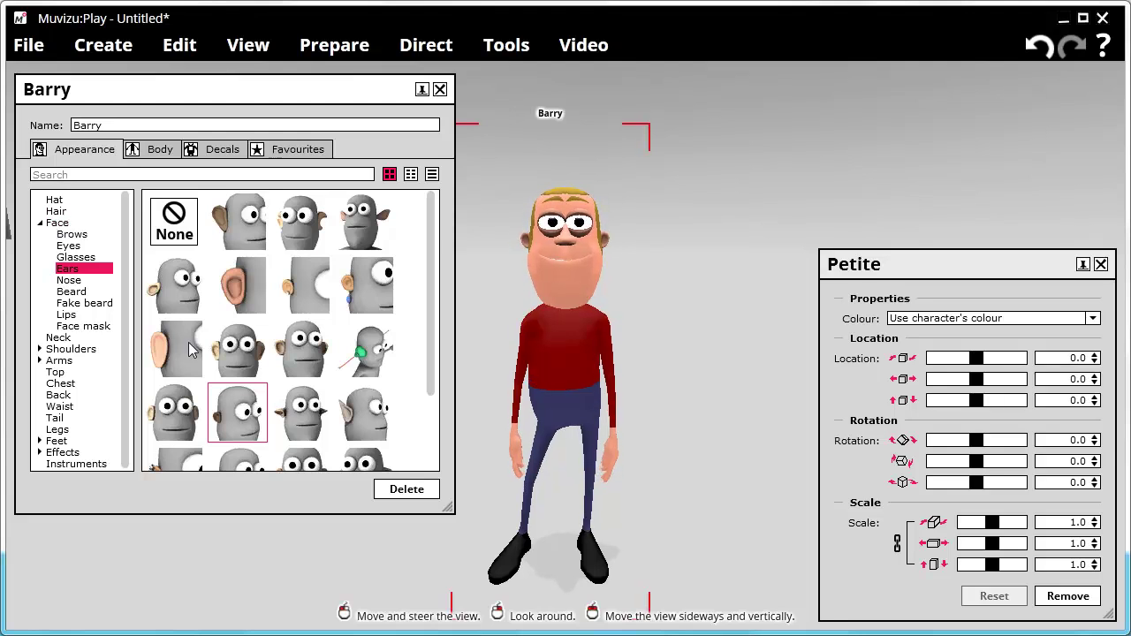
# Step: Rename the character by entering a different, capitalised first name
pyautogui.moveTo(104, 126); pyautogui.dragTo(69, 127)
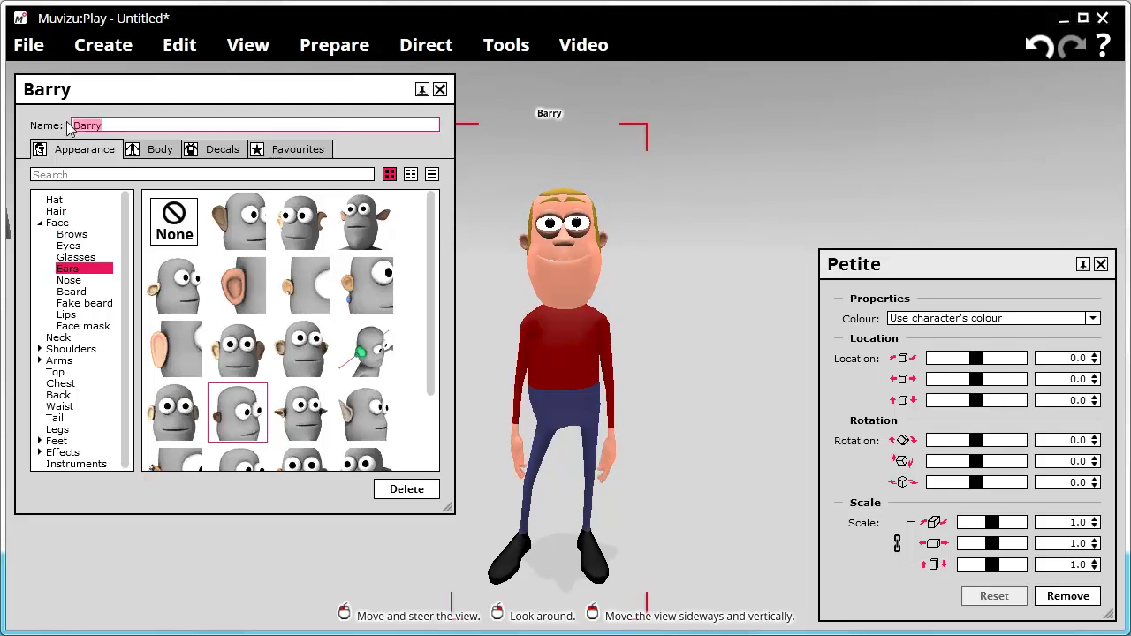
pyautogui.write('j')
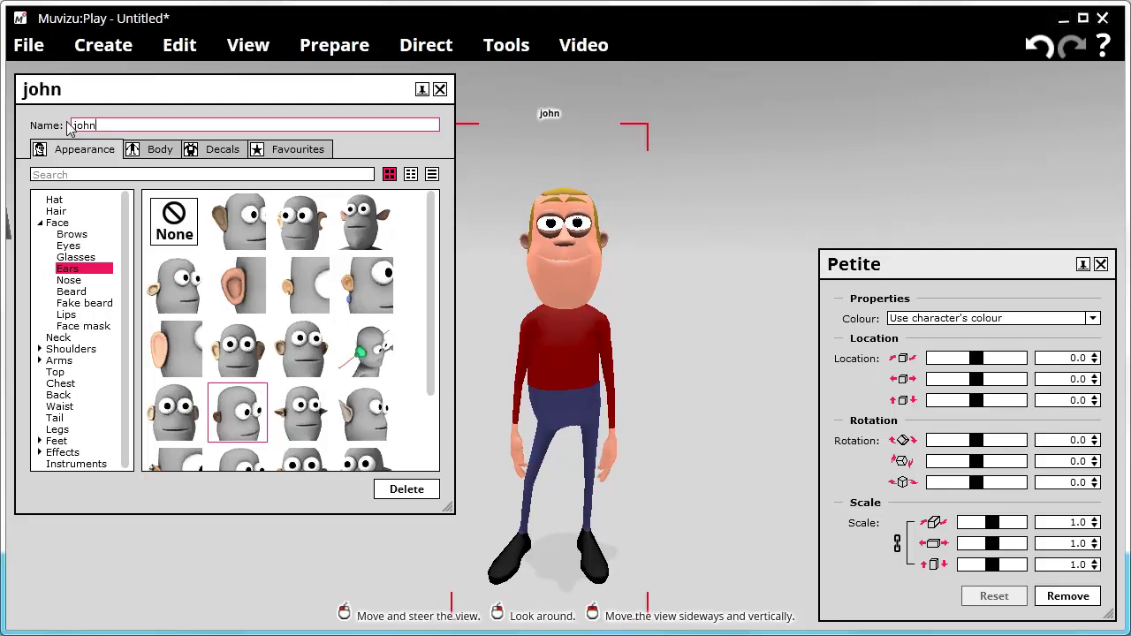
pyautogui.press('BackSpace')
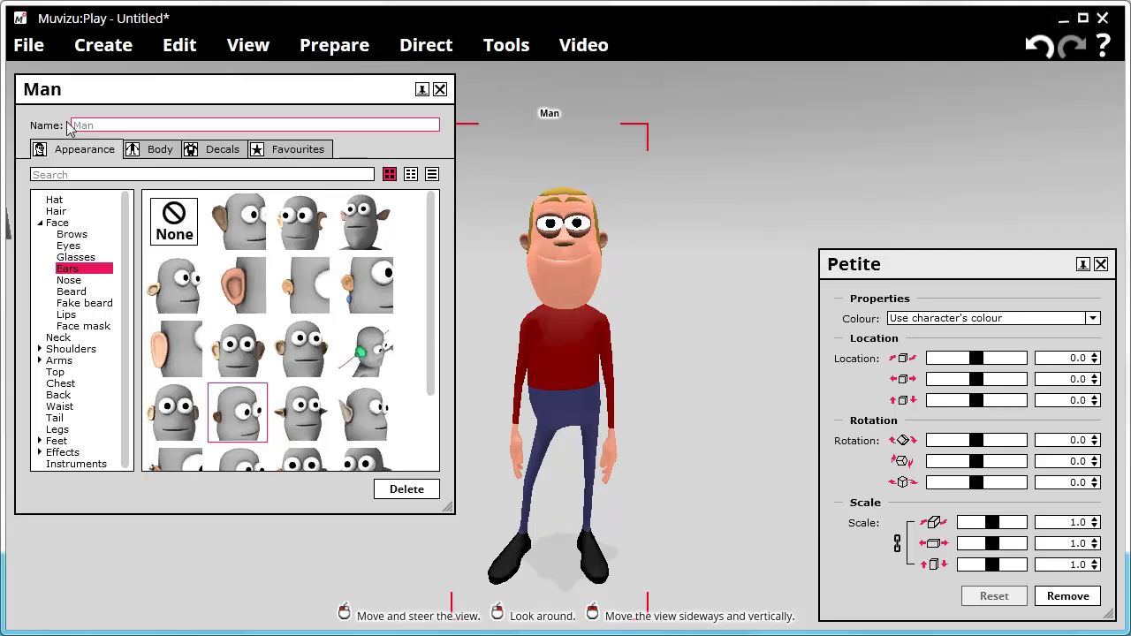
pyautogui.write('John')
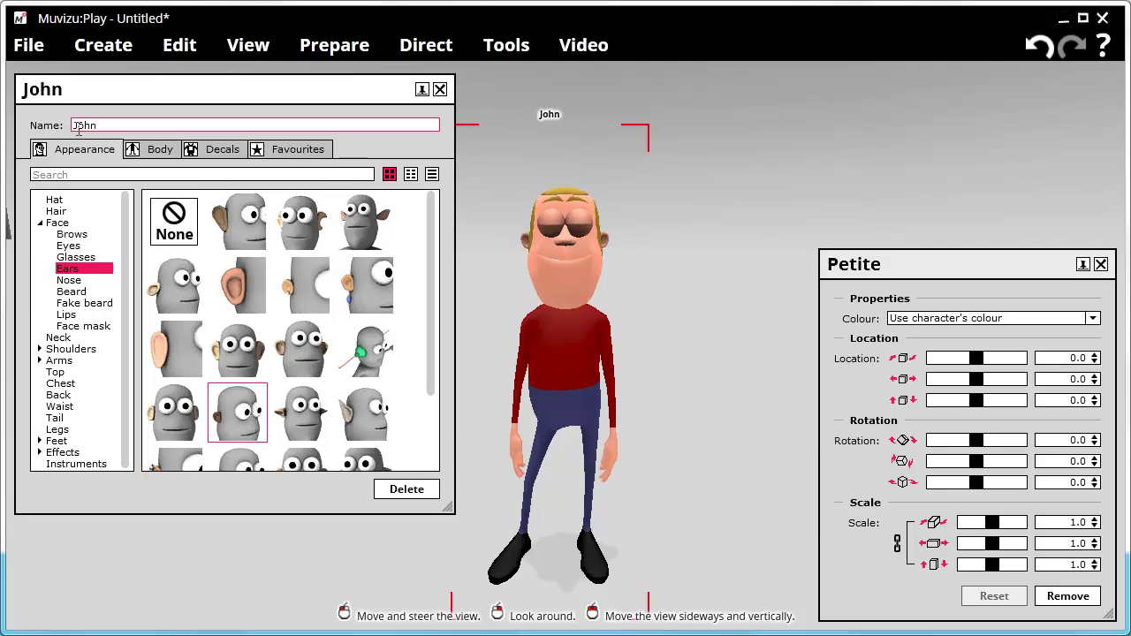
# Step: Give the character large rounded ears and the Pinched nose
pyautogui.click(226, 287)
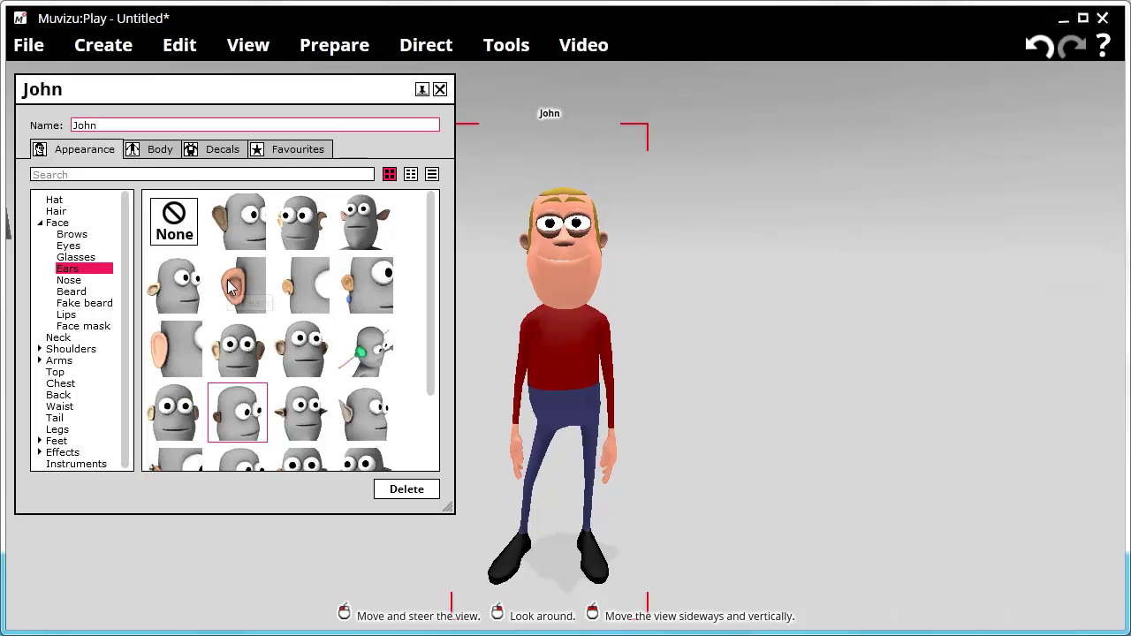
pyautogui.click(70, 281)
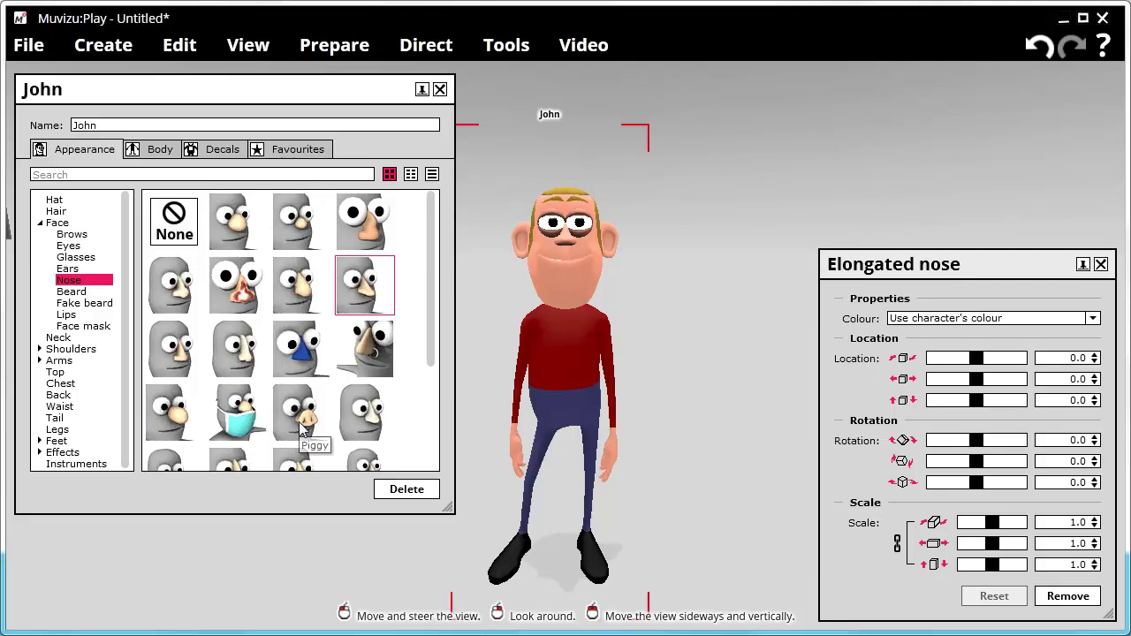
pyautogui.moveTo(429, 275); pyautogui.dragTo(434, 341)
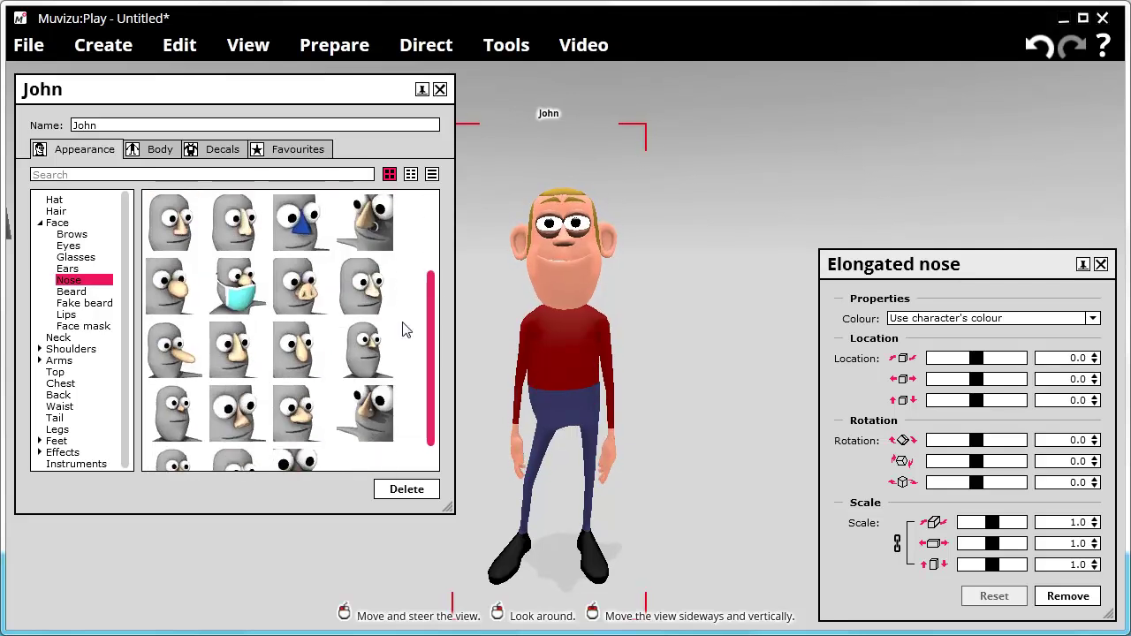
pyautogui.click(365, 286)
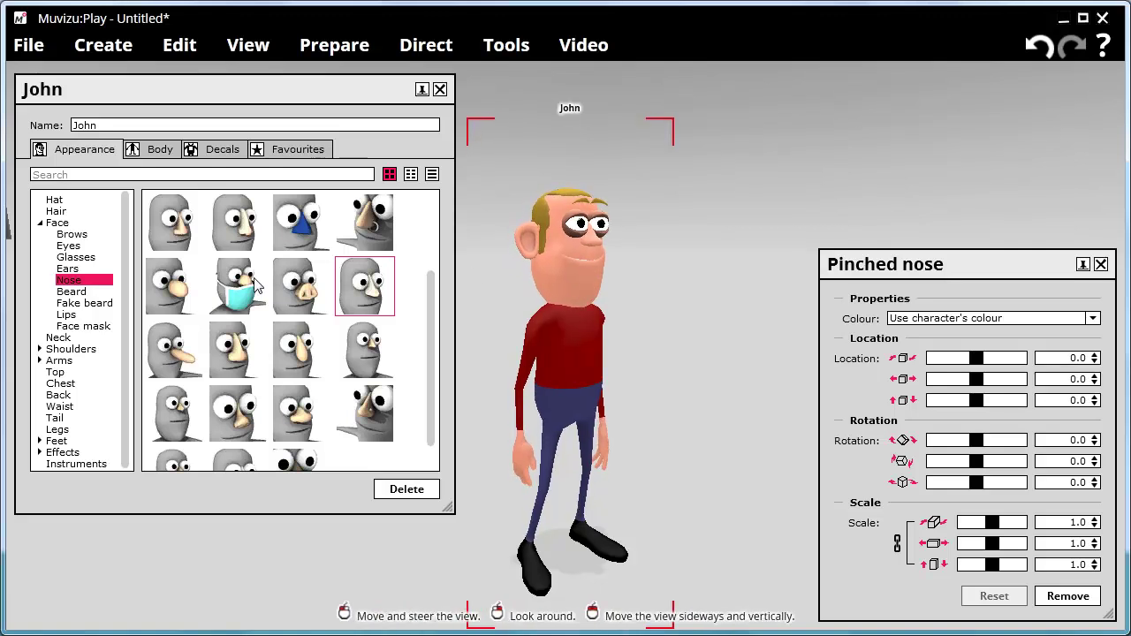
# Step: Replace the character's Crew cut with the dark hairstyle that has a tall spike on top
pyautogui.click(64, 212)
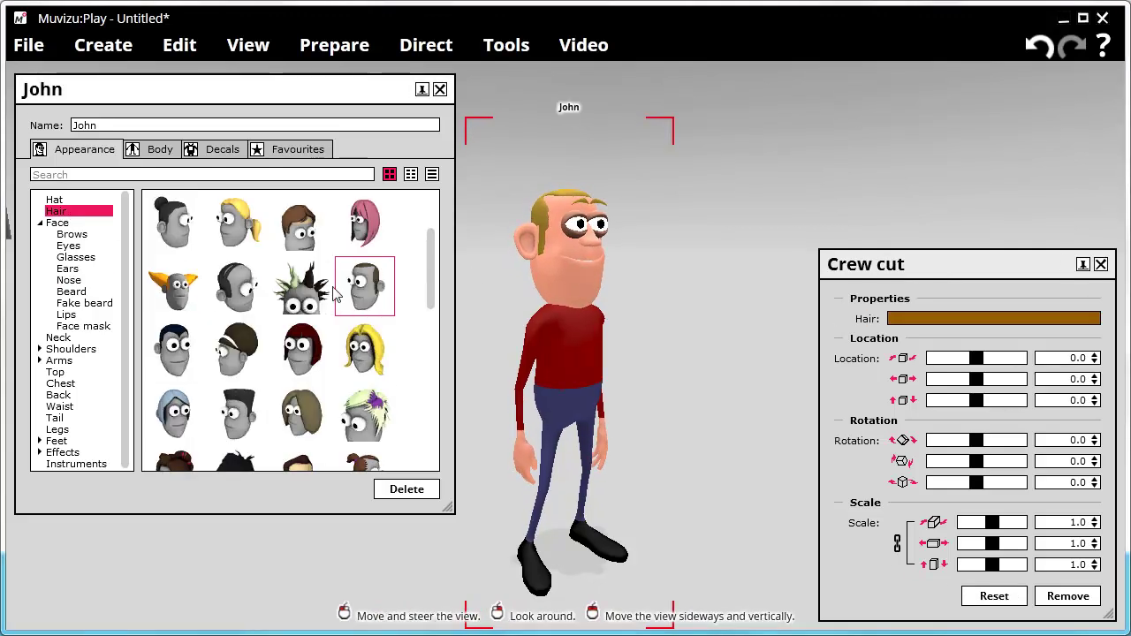
pyautogui.moveTo(433, 301); pyautogui.dragTo(436, 384)
pyautogui.click(174, 380)
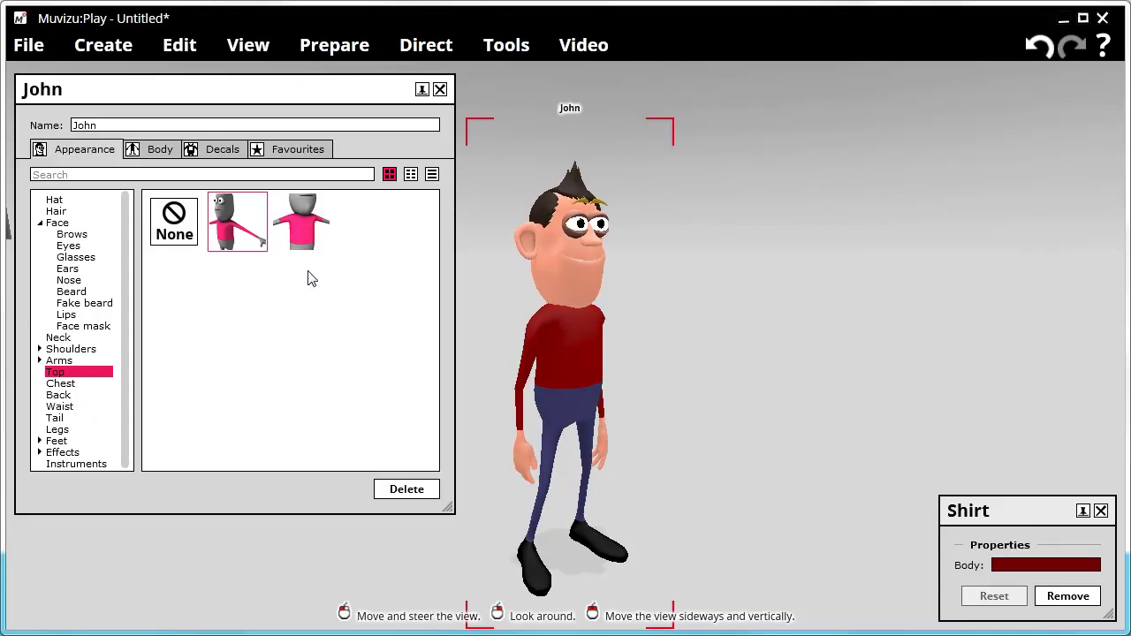
# Step: Replace the long-sleeved shirt with the T-shirt and try several body colours, settling on a dark orange-red with R 144, G 17
pyautogui.click(302, 239)
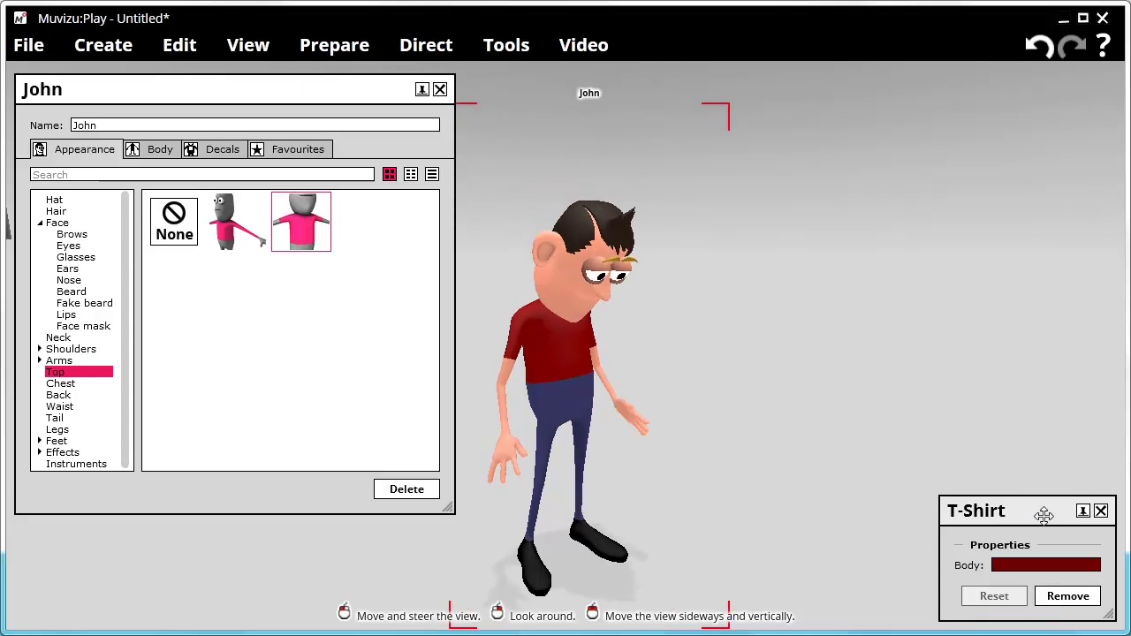
pyautogui.moveTo(1043, 515); pyautogui.dragTo(821, 326)
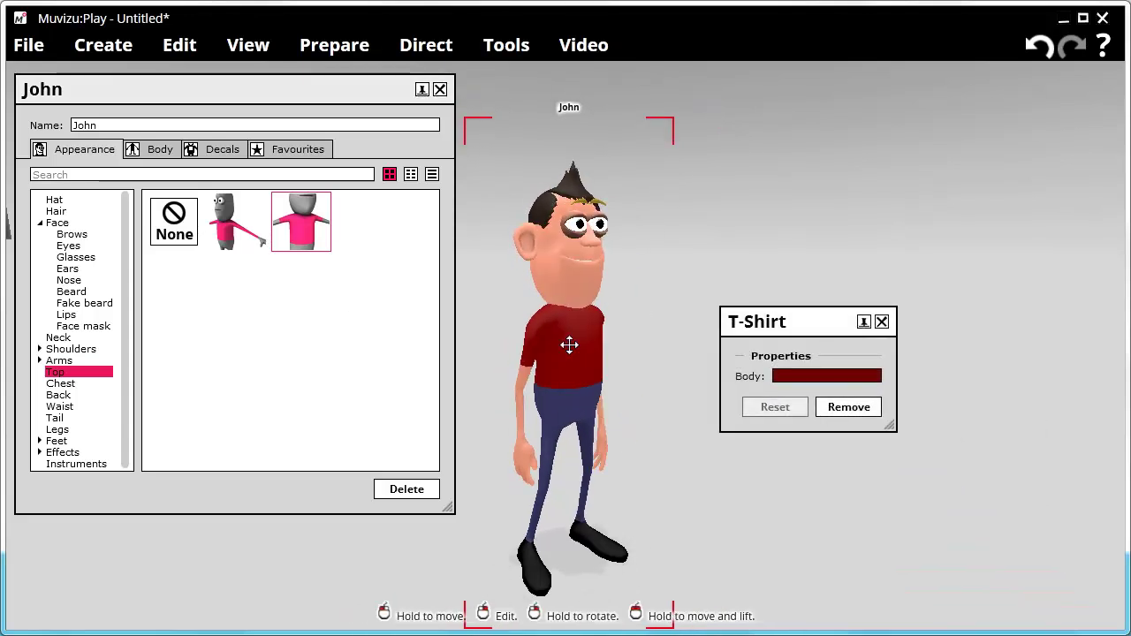
pyautogui.click(796, 378)
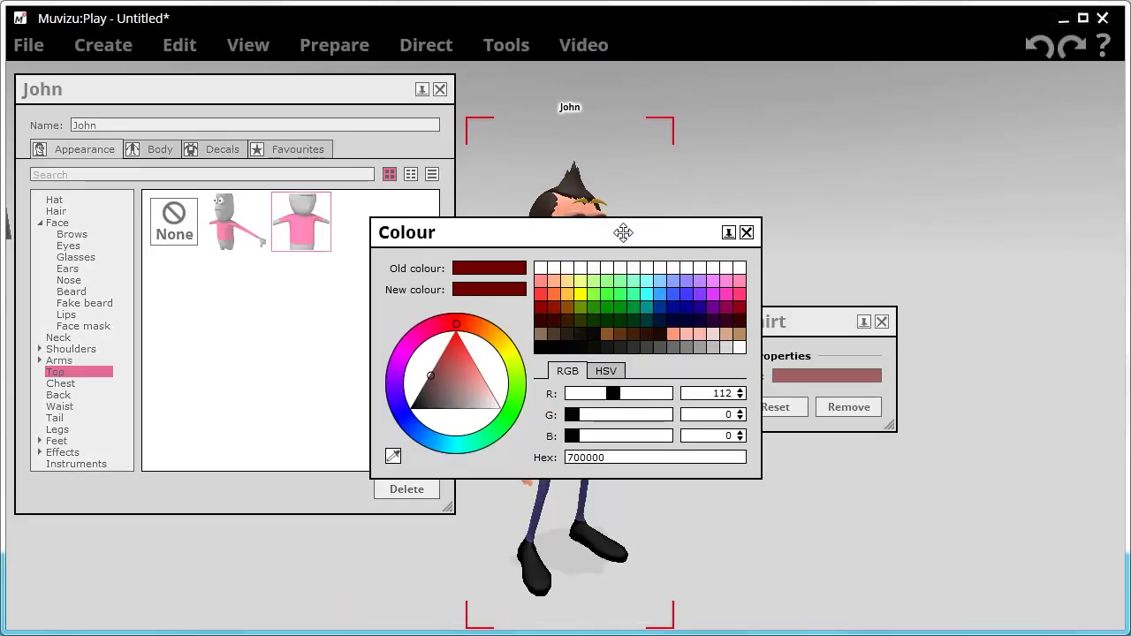
pyautogui.moveTo(623, 233); pyautogui.dragTo(926, 436)
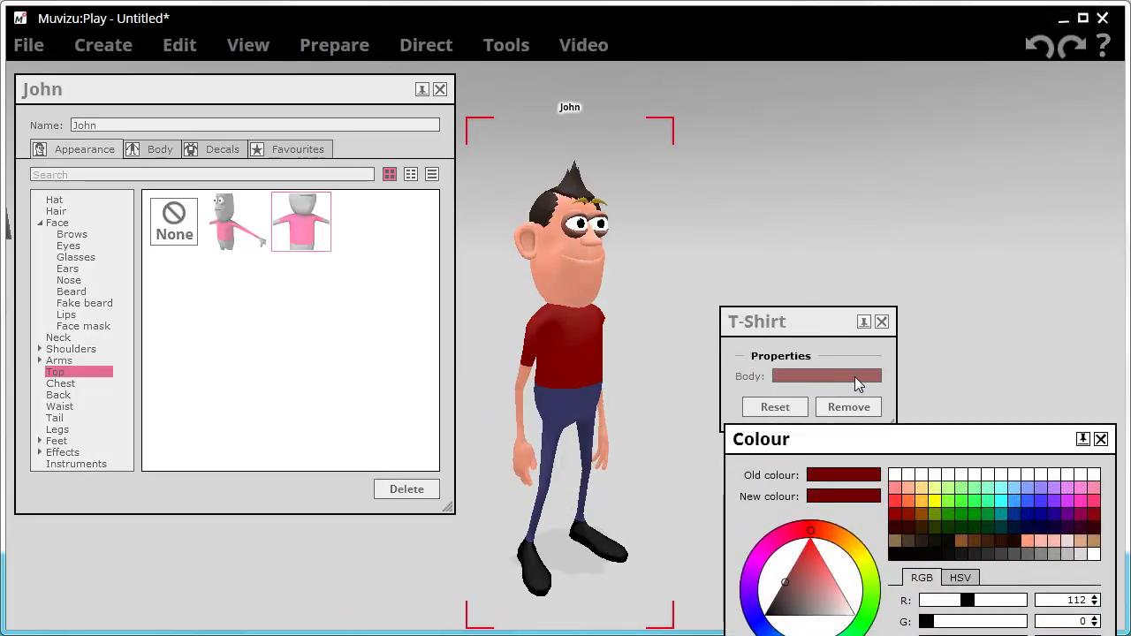
pyautogui.click(987, 515)
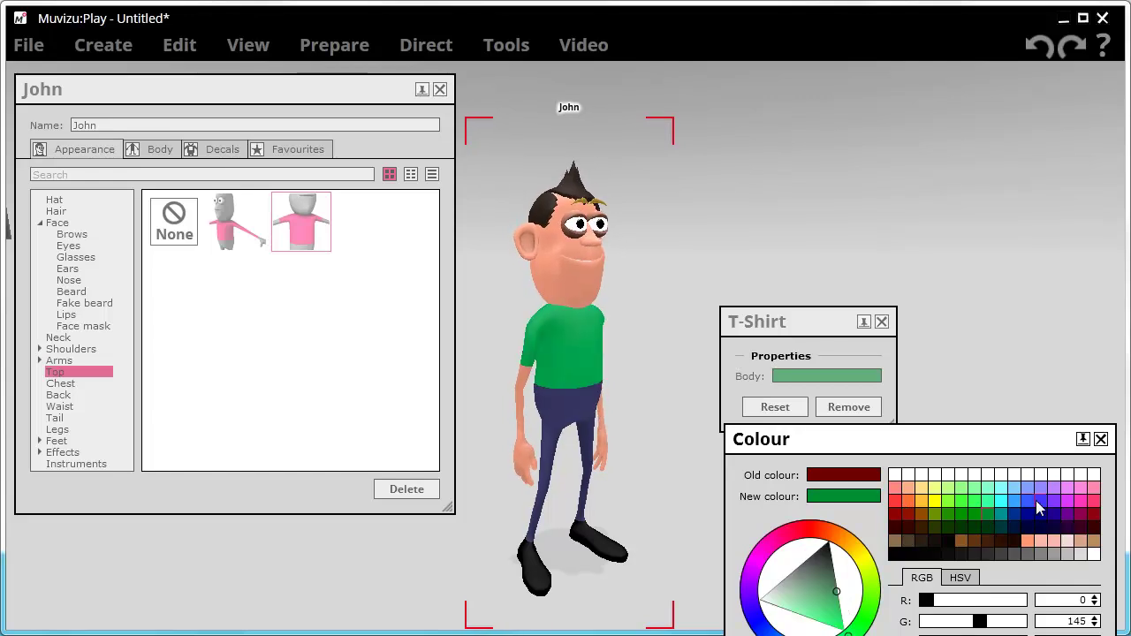
pyautogui.click(1036, 500)
pyautogui.click(1030, 526)
pyautogui.click(923, 517)
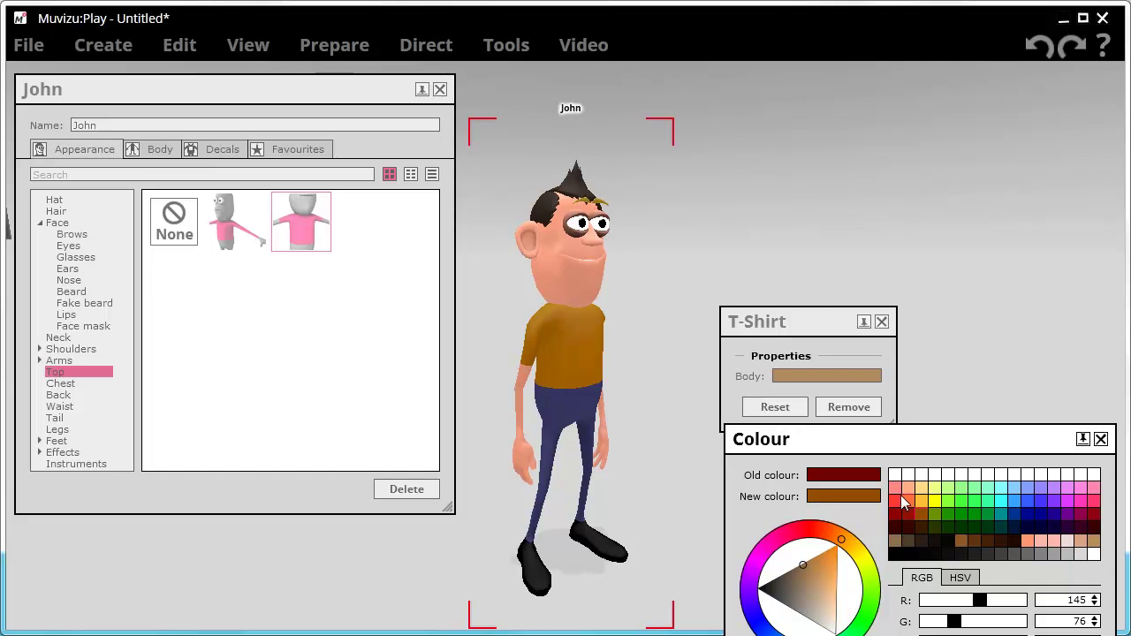
pyautogui.click(902, 496)
pyautogui.click(950, 501)
pyautogui.click(964, 495)
pyautogui.click(915, 519)
pyautogui.click(907, 513)
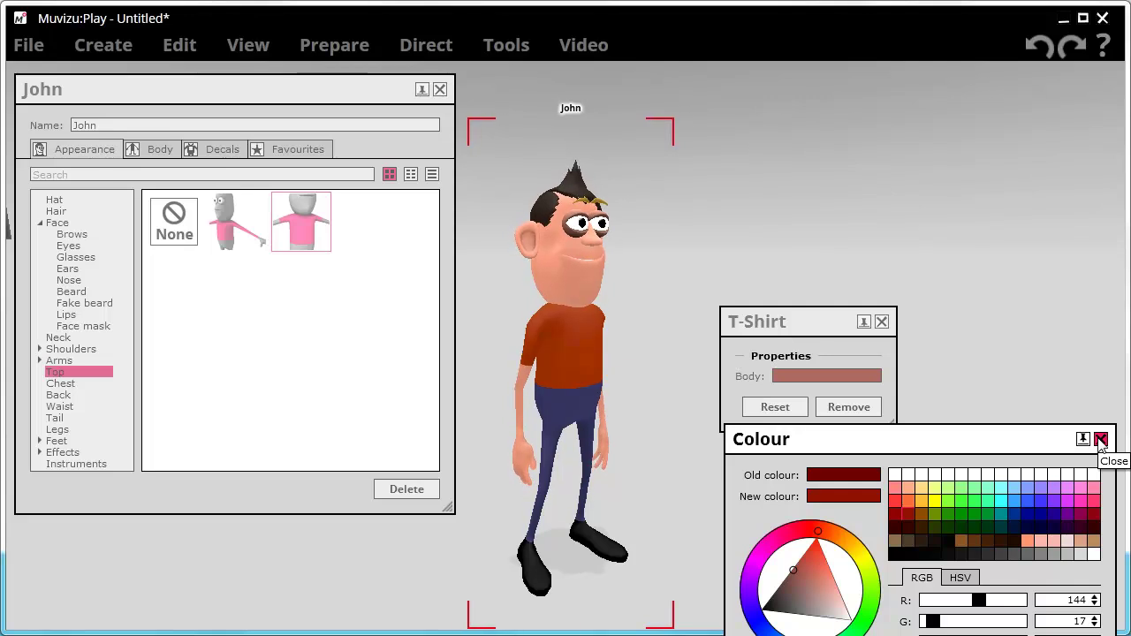
pyautogui.click(1101, 439)
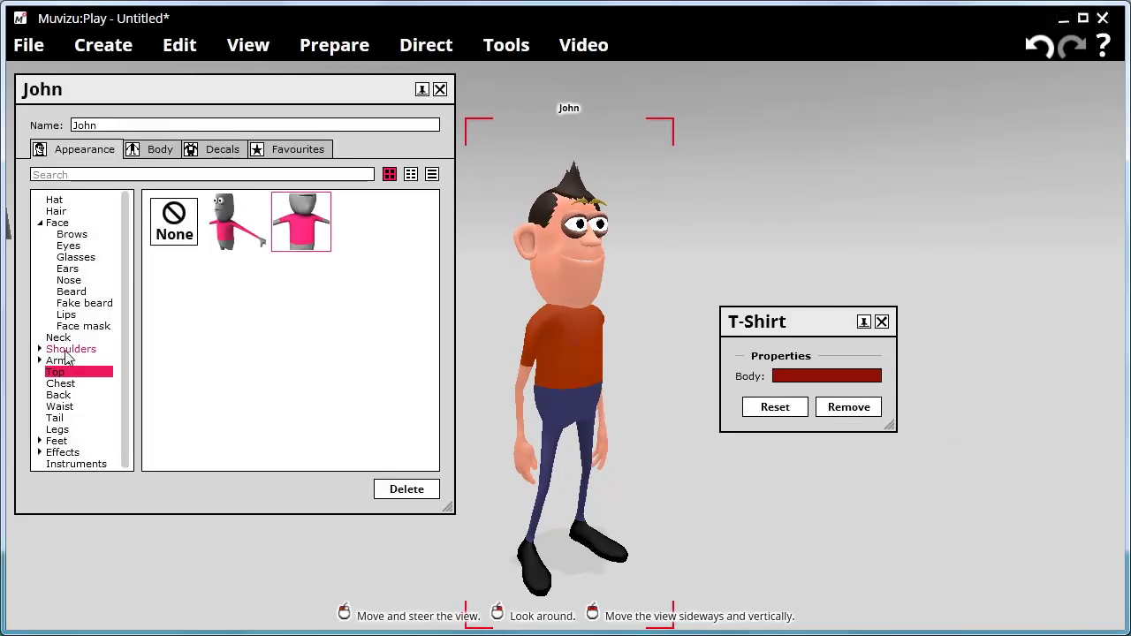
# Step: Turn the character to face forward and set his body's Expressive value to 100%
pyautogui.click(155, 149)
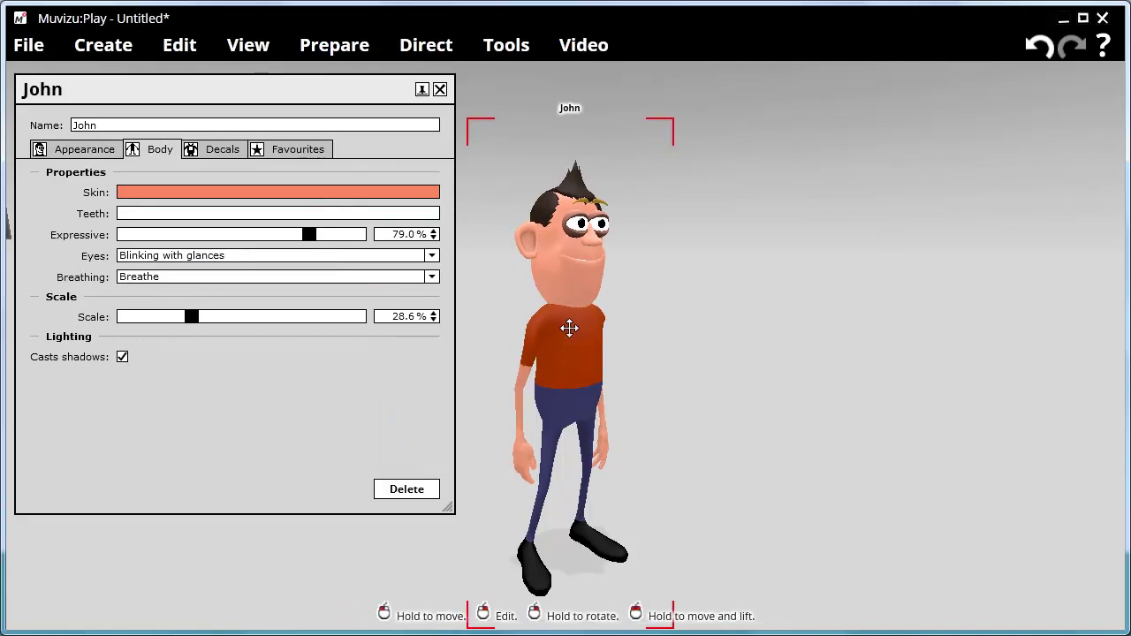
pyautogui.moveTo(571, 337); pyautogui.dragTo(526, 337, button='right')
pyautogui.moveTo(309, 235); pyautogui.dragTo(176, 241)
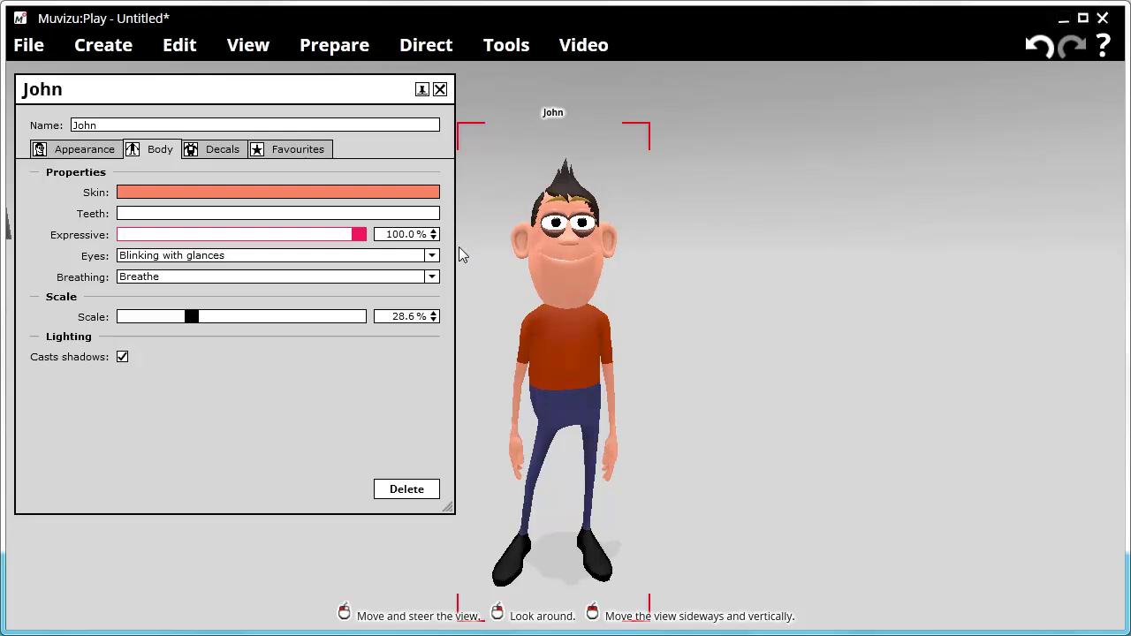
pyautogui.moveTo(359, 234); pyautogui.dragTo(376, 254)
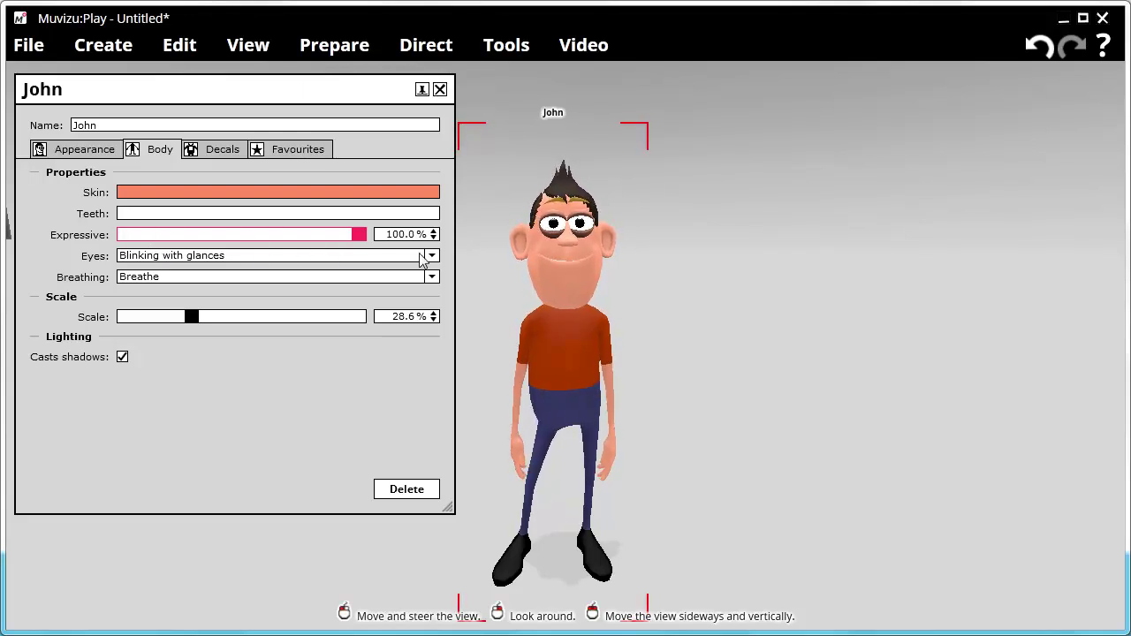
# Step: Set the character's skin colour to hex FF886D and his body scale to 28.3%
pyautogui.click(316, 193)
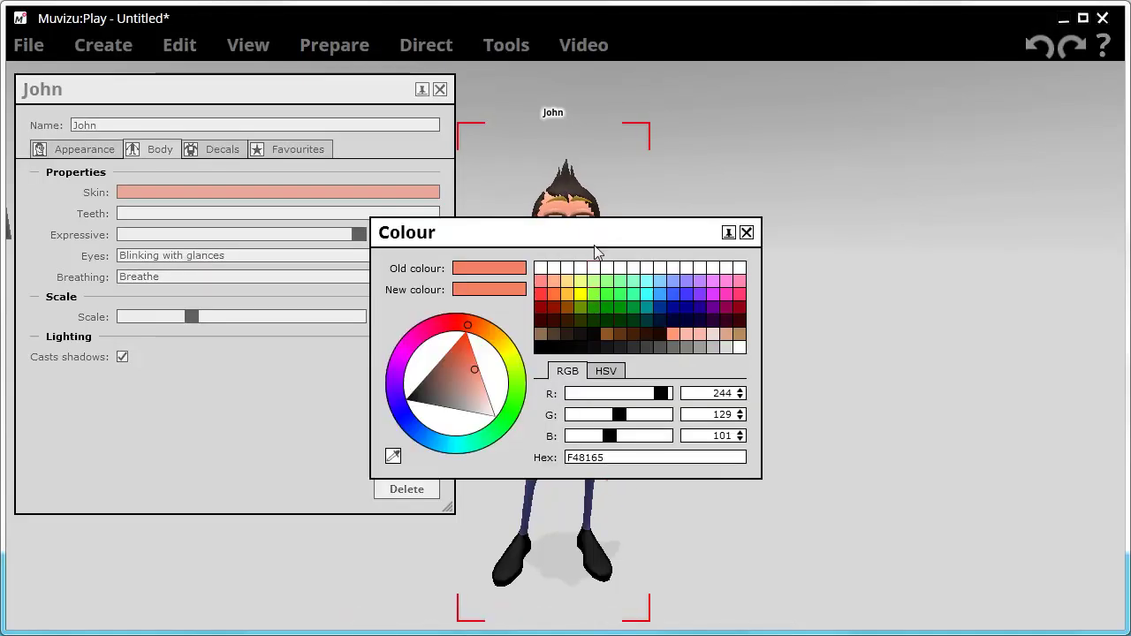
pyautogui.moveTo(631, 234); pyautogui.dragTo(925, 250)
pyautogui.moveTo(774, 392)
pyautogui.mouseDown()
pyautogui.moveTo(760, 396)
pyautogui.moveTo(780, 394)
pyautogui.moveTo(783, 371)
pyautogui.moveTo(791, 382)
pyautogui.mouseUp()
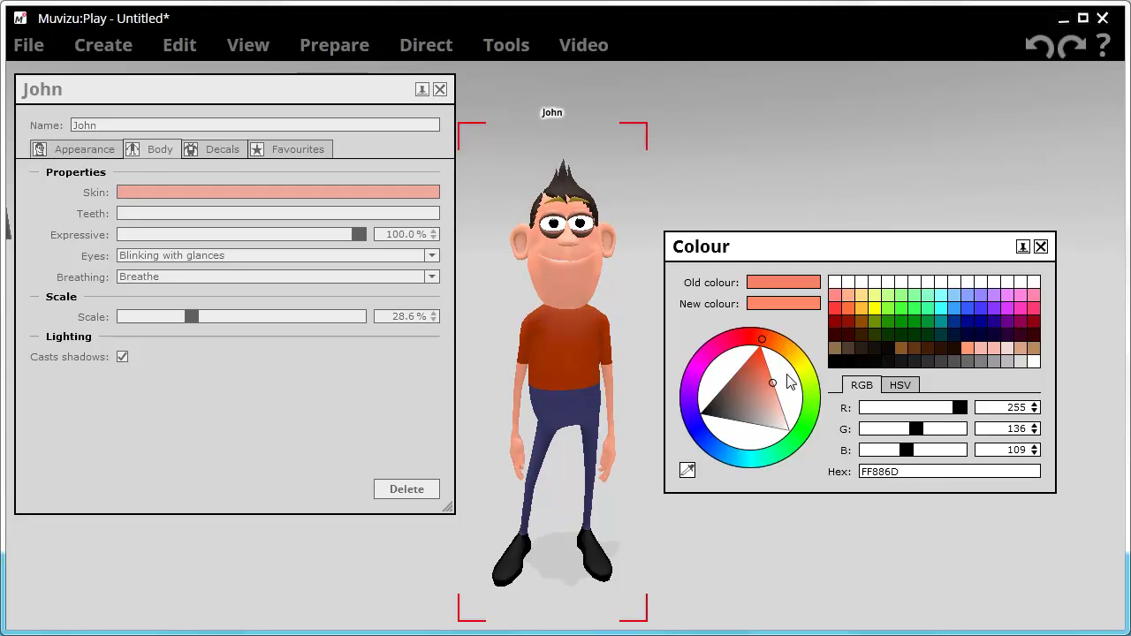
pyautogui.click(1040, 247)
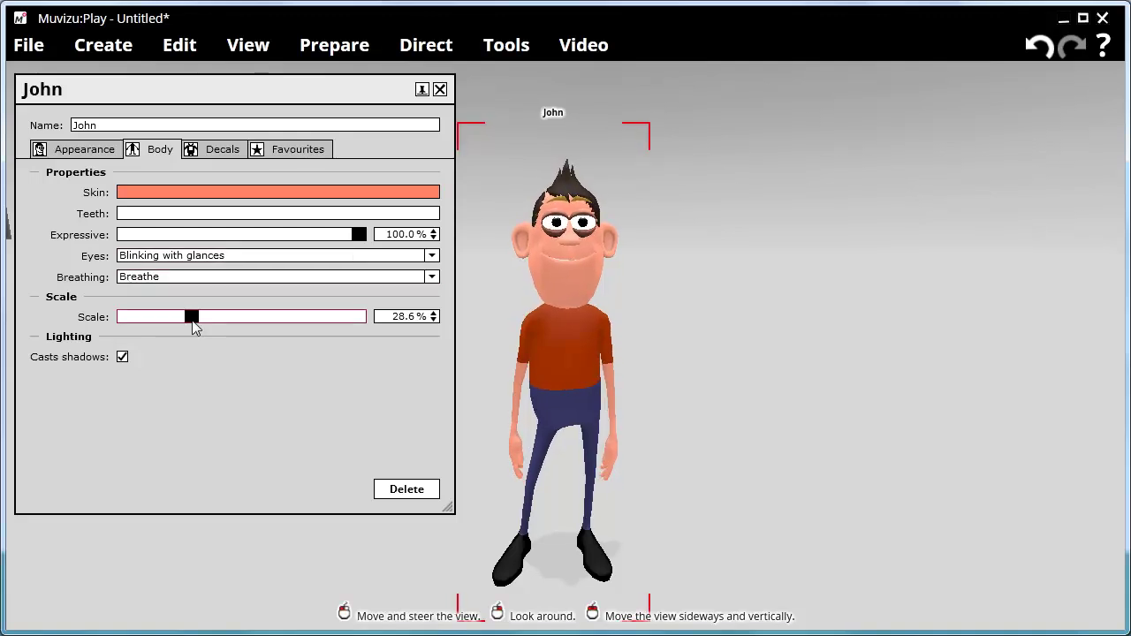
pyautogui.moveTo(193, 320)
pyautogui.mouseDown()
pyautogui.moveTo(384, 330)
pyautogui.moveTo(98, 343)
pyautogui.moveTo(151, 330)
pyautogui.moveTo(127, 329)
pyautogui.moveTo(194, 339)
pyautogui.mouseUp()
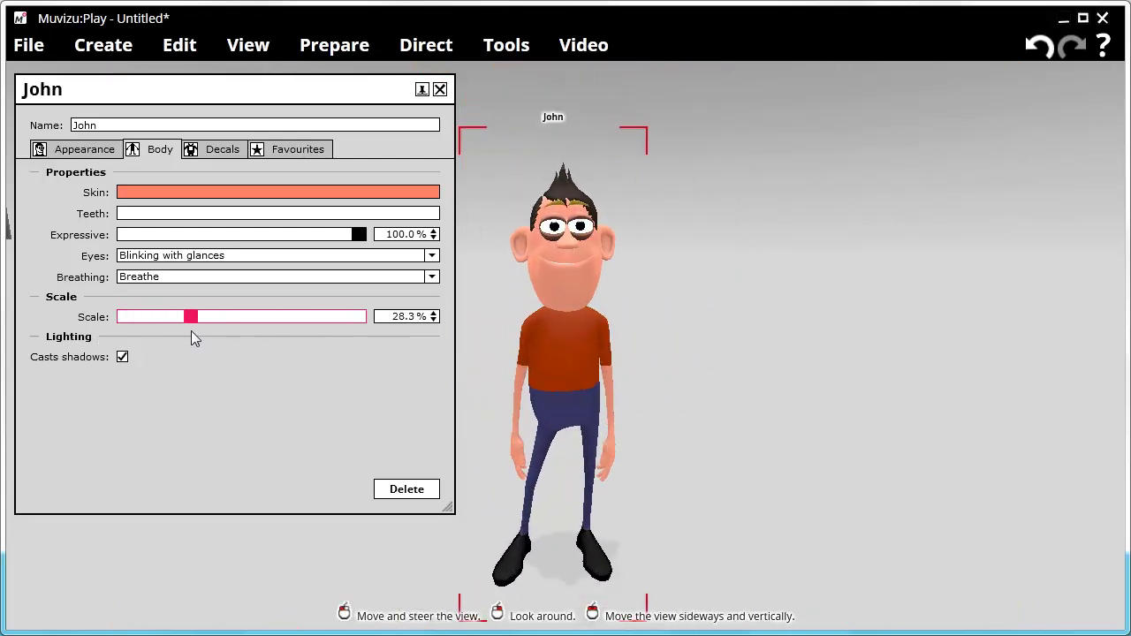
# Step: Examine the character's back, chest and custom texture decal slots
pyautogui.click(223, 150)
pyautogui.moveTo(137, 182)
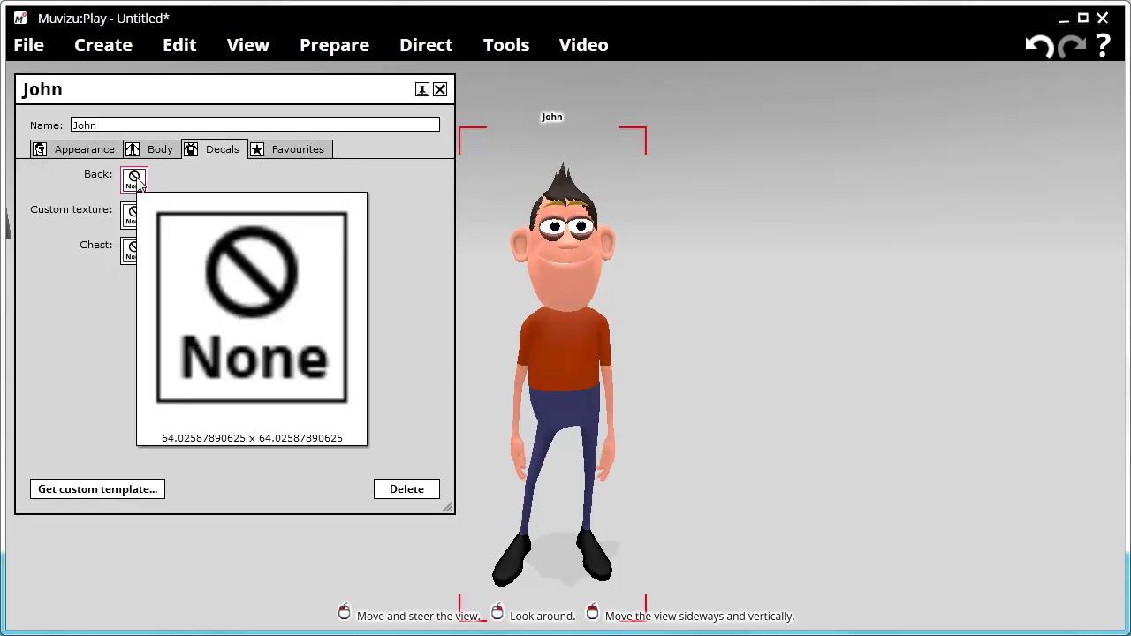
pyautogui.moveTo(134, 255)
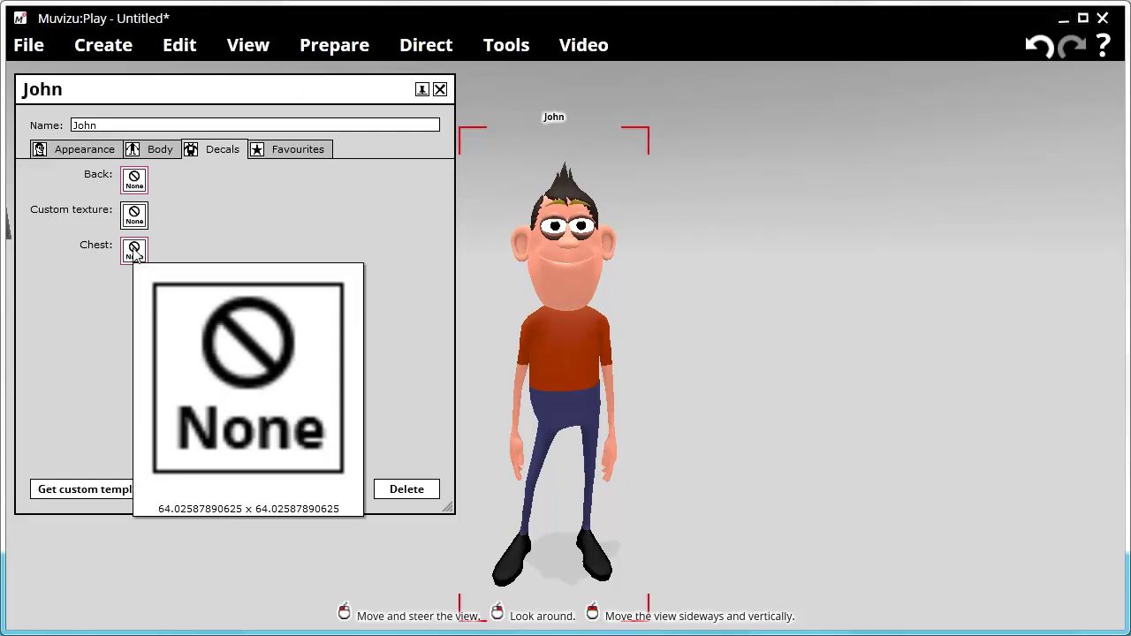
pyautogui.moveTo(137, 221)
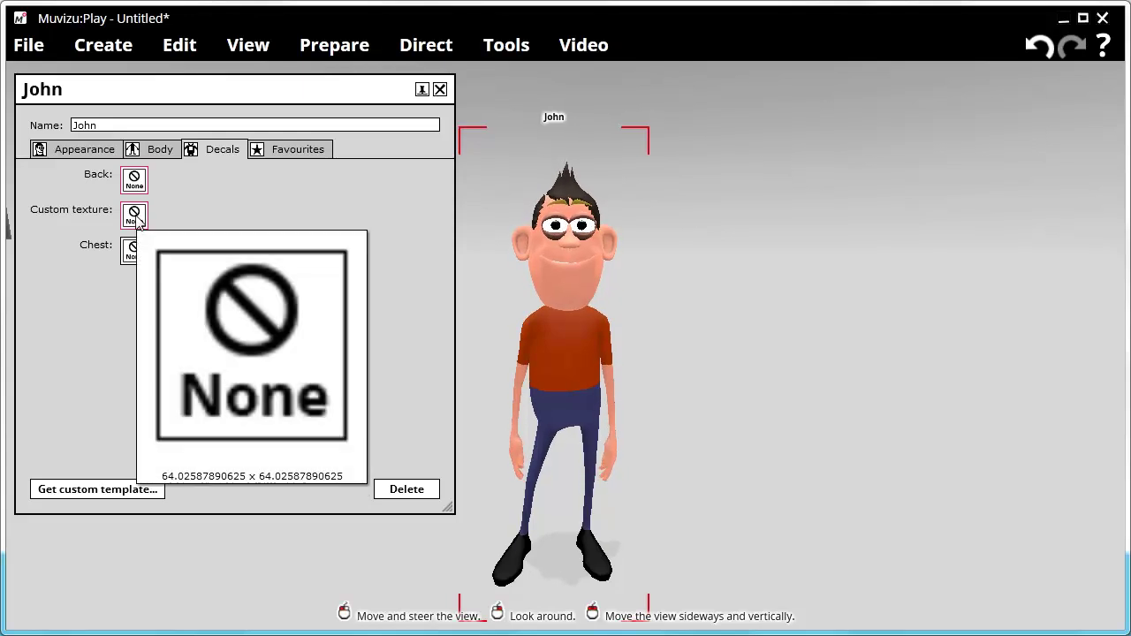
# Step: Try the defender guitar from the instruments on the character, and set his instrument back to None
pyautogui.click(103, 156)
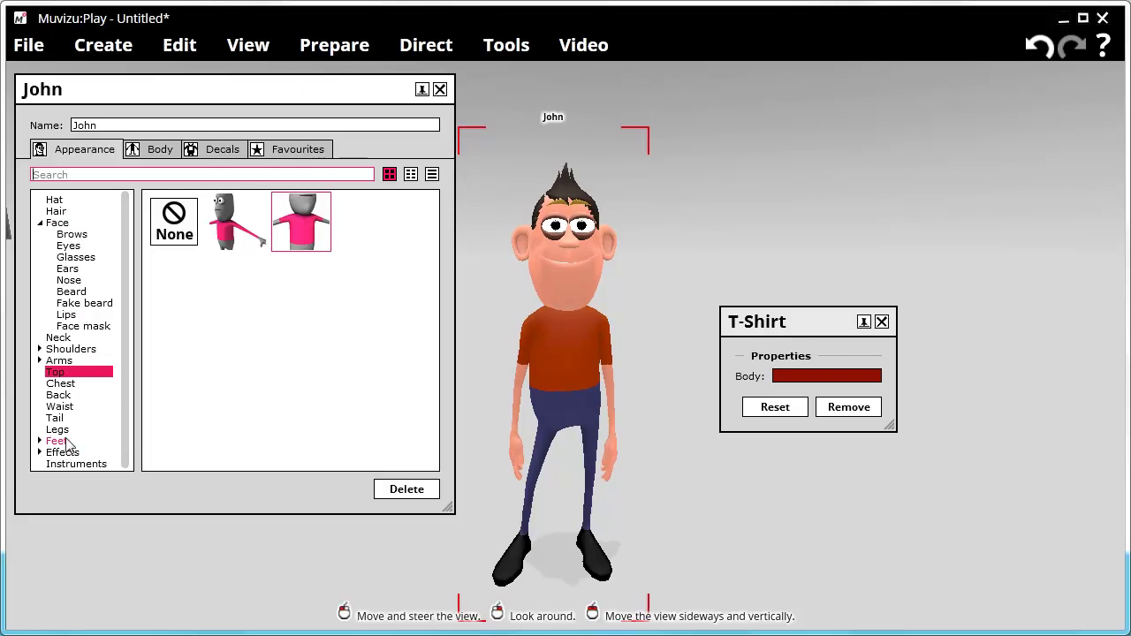
pyautogui.click(76, 464)
pyautogui.click(173, 295)
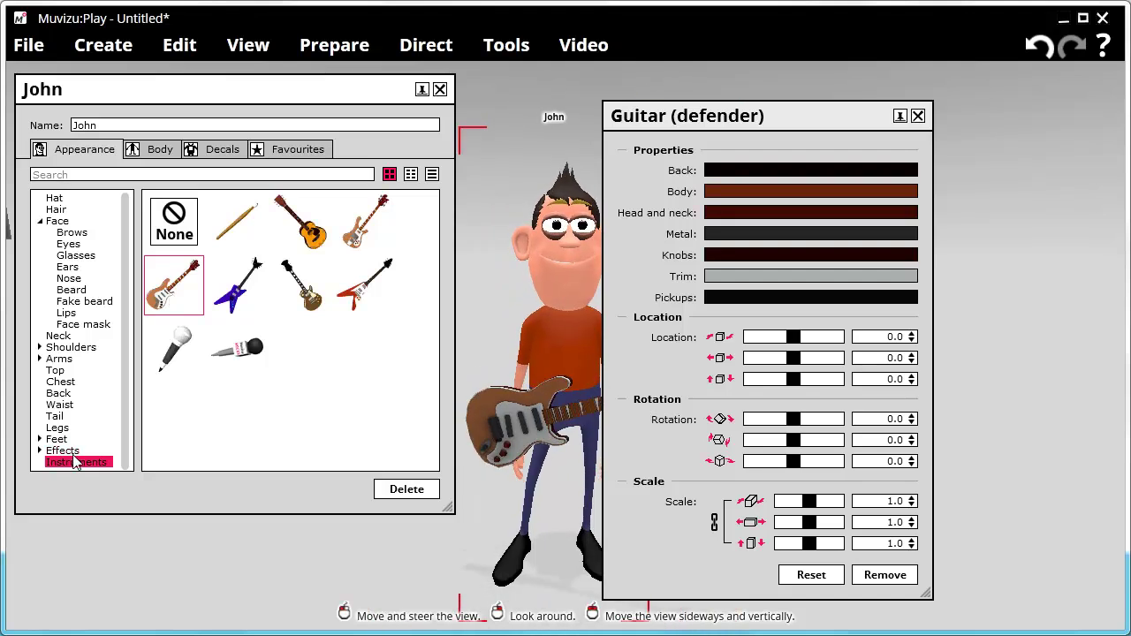
pyautogui.click(176, 248)
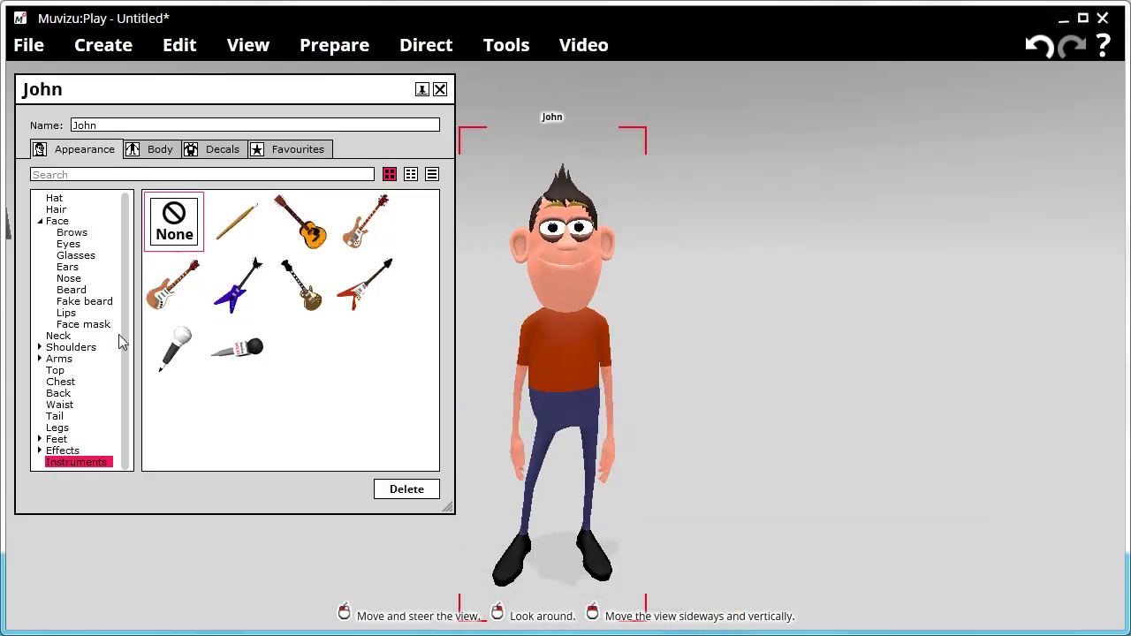
# Step: Add the Stars effect to the character's head and move its properties clear of the character
pyautogui.click(63, 451)
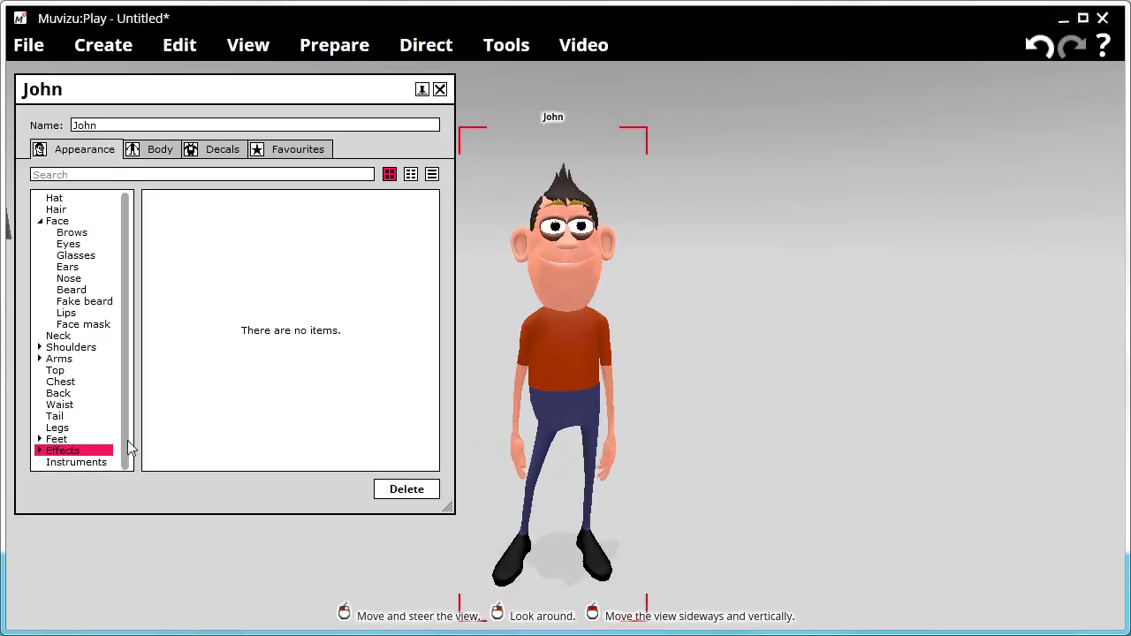
pyautogui.scroll(-3, 125, 415)
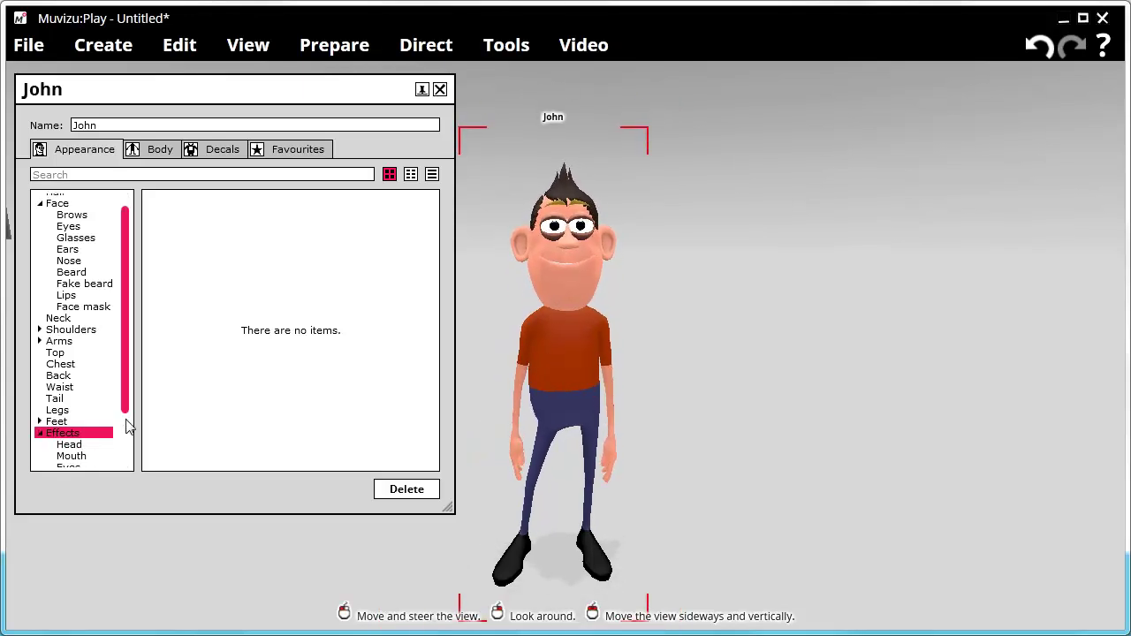
pyautogui.click(78, 382)
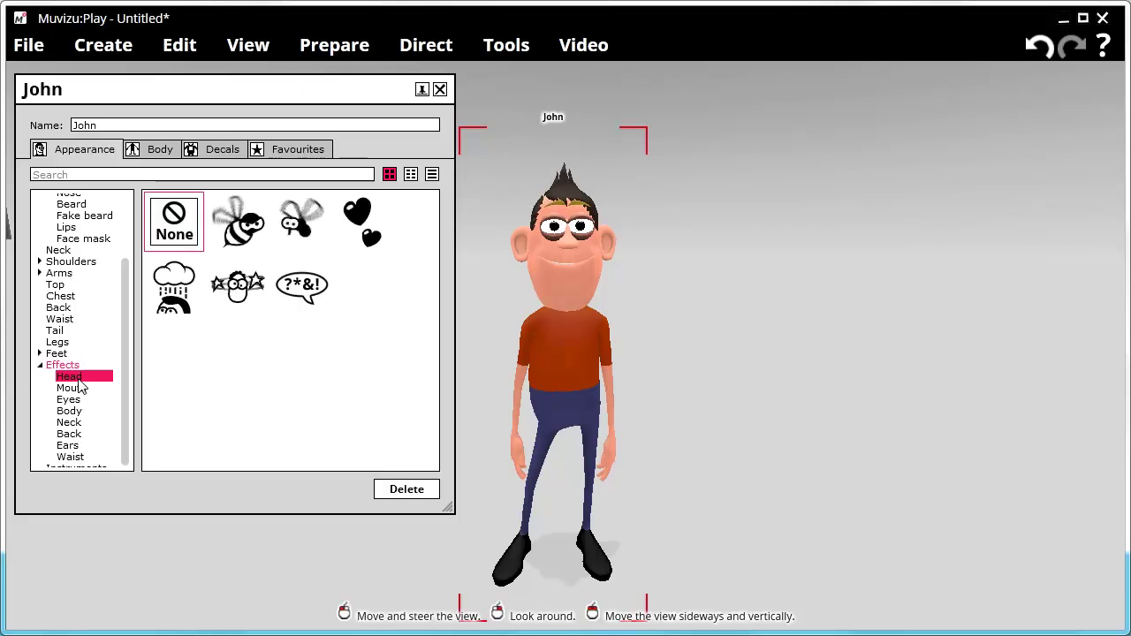
pyautogui.click(239, 289)
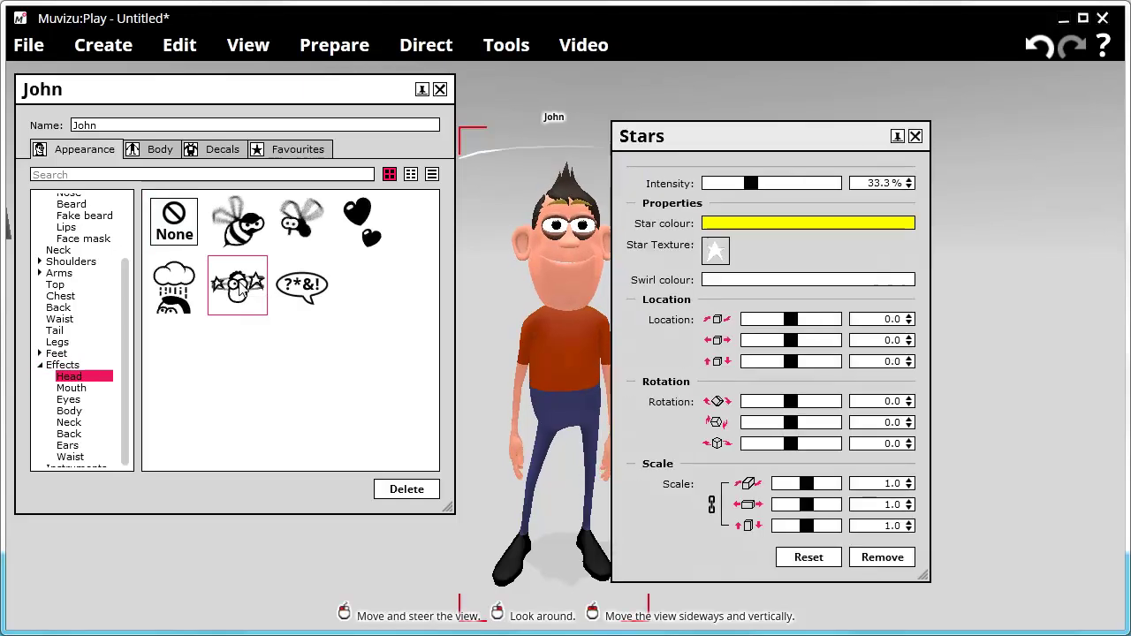
pyautogui.moveTo(821, 146); pyautogui.dragTo(930, 144)
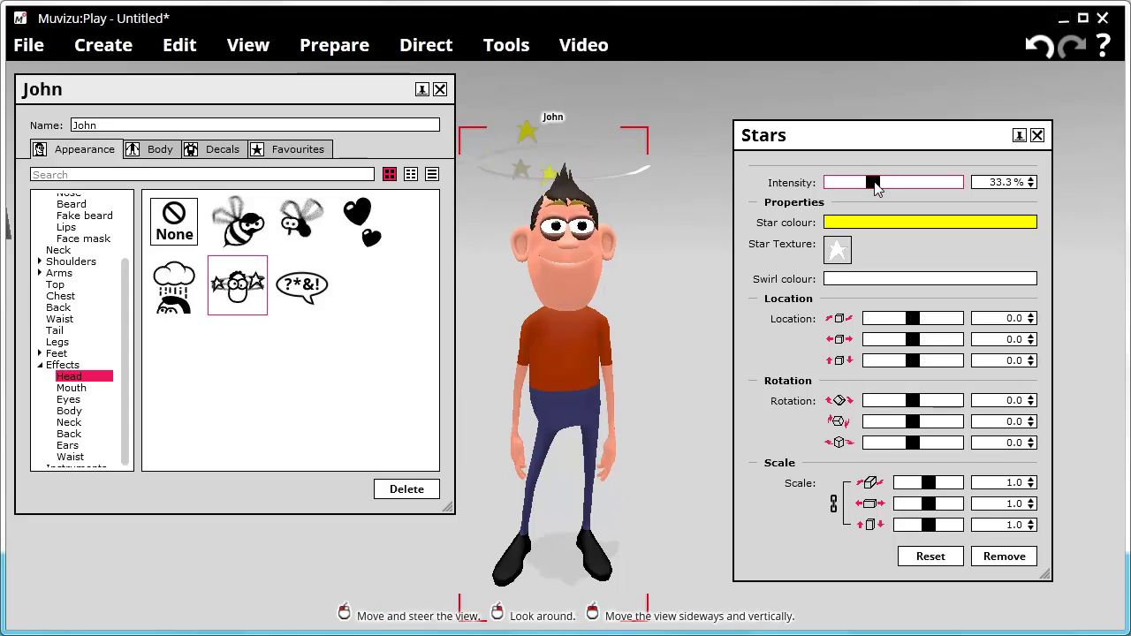
# Step: Try the Stars effect at low intensity and set the intensity to 51.8%
pyautogui.moveTo(873, 183); pyautogui.dragTo(806, 192)
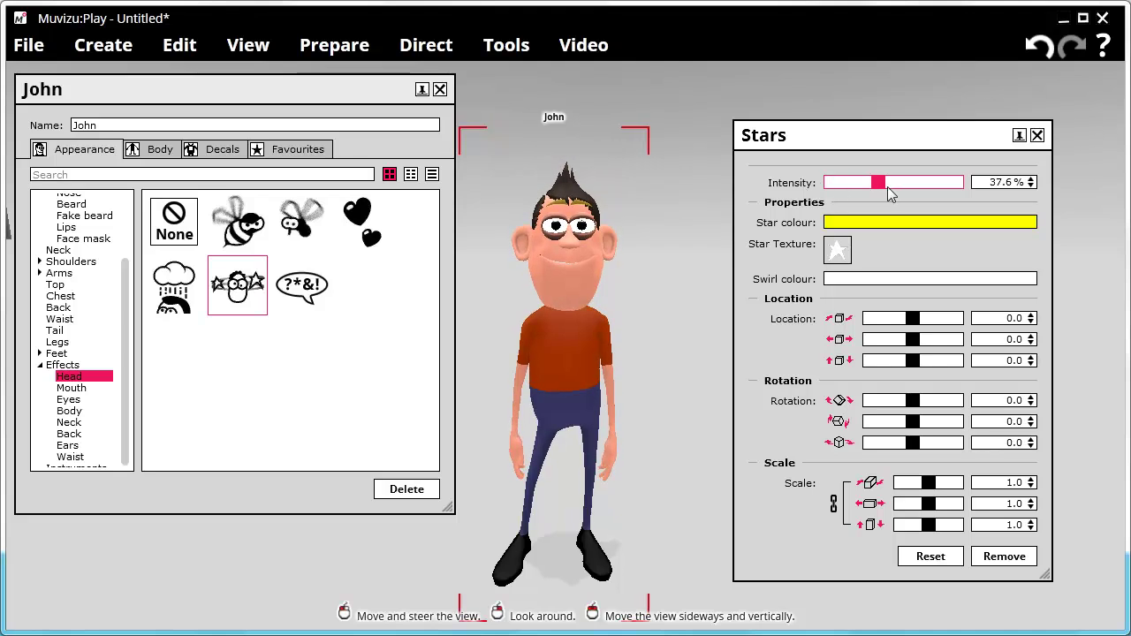
pyautogui.moveTo(887, 187); pyautogui.dragTo(897, 186)
pyautogui.click(886, 221)
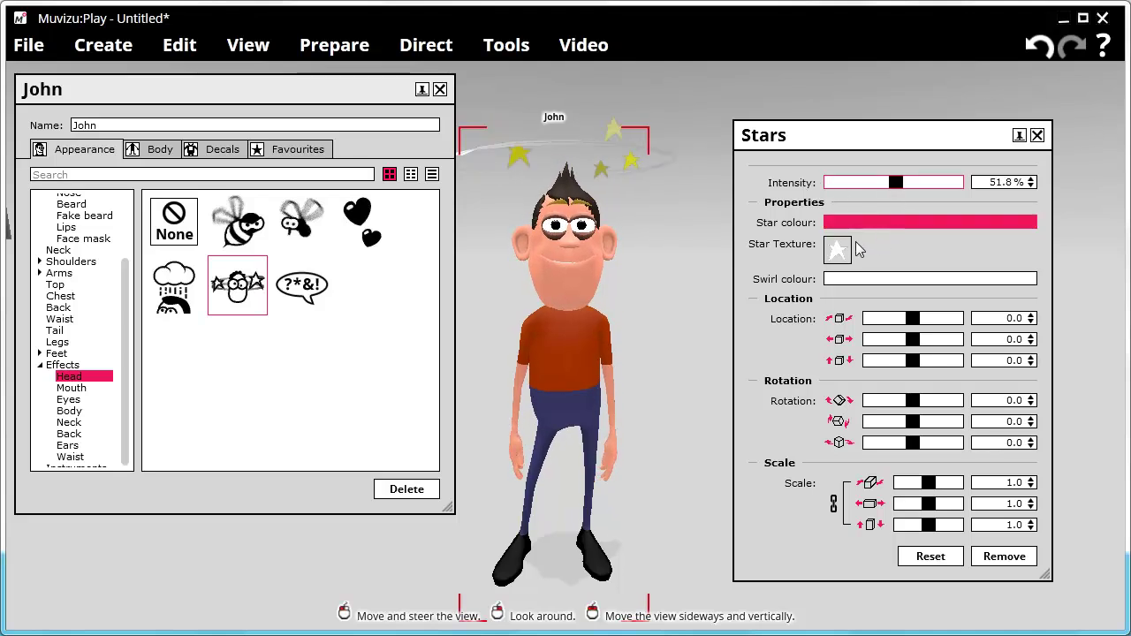
pyautogui.click(919, 332)
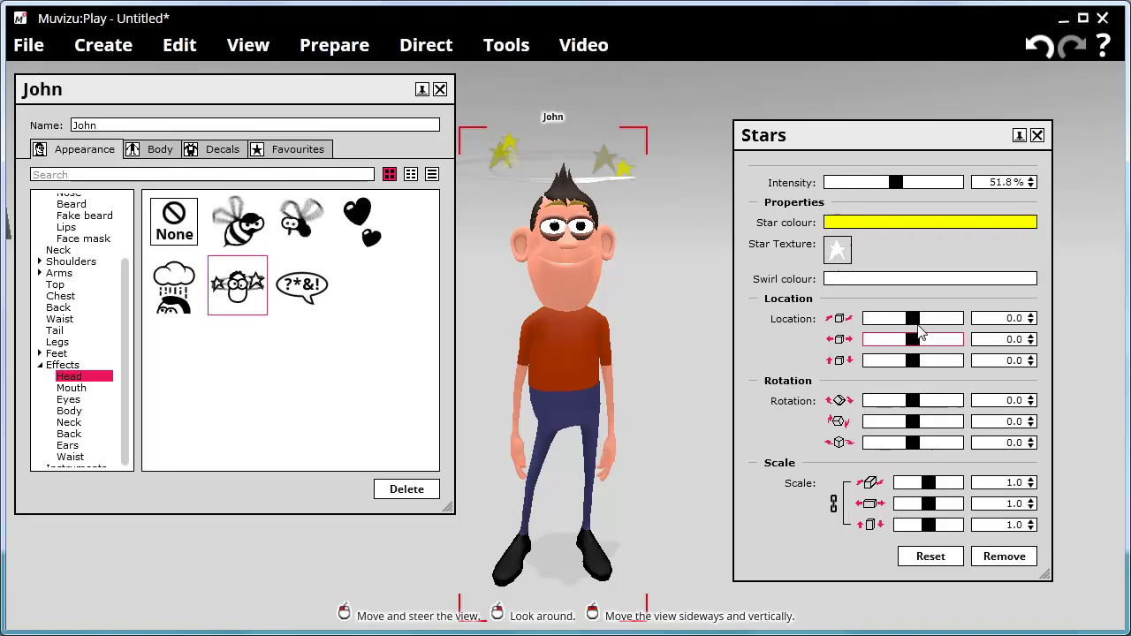
pyautogui.click(566, 225)
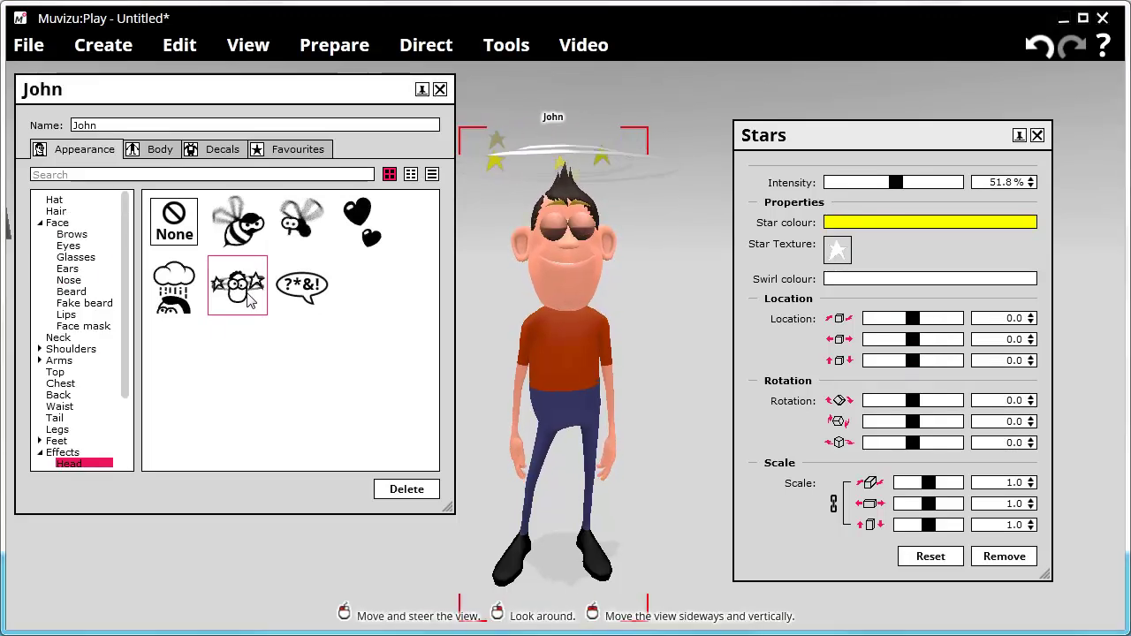
# Step: Put the Adventurer hat on the character and raise it by setting its vertical location to 3.1
pyautogui.click(55, 200)
pyautogui.click(239, 237)
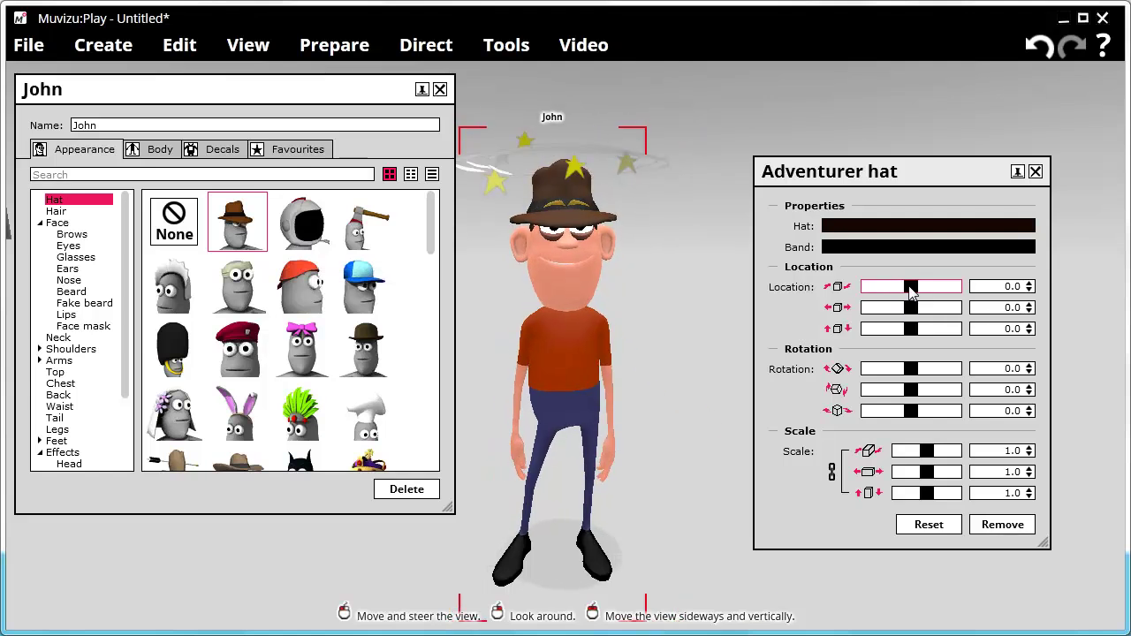
pyautogui.moveTo(911, 328)
pyautogui.mouseDown()
pyautogui.moveTo(899, 329)
pyautogui.moveTo(919, 329)
pyautogui.mouseUp()
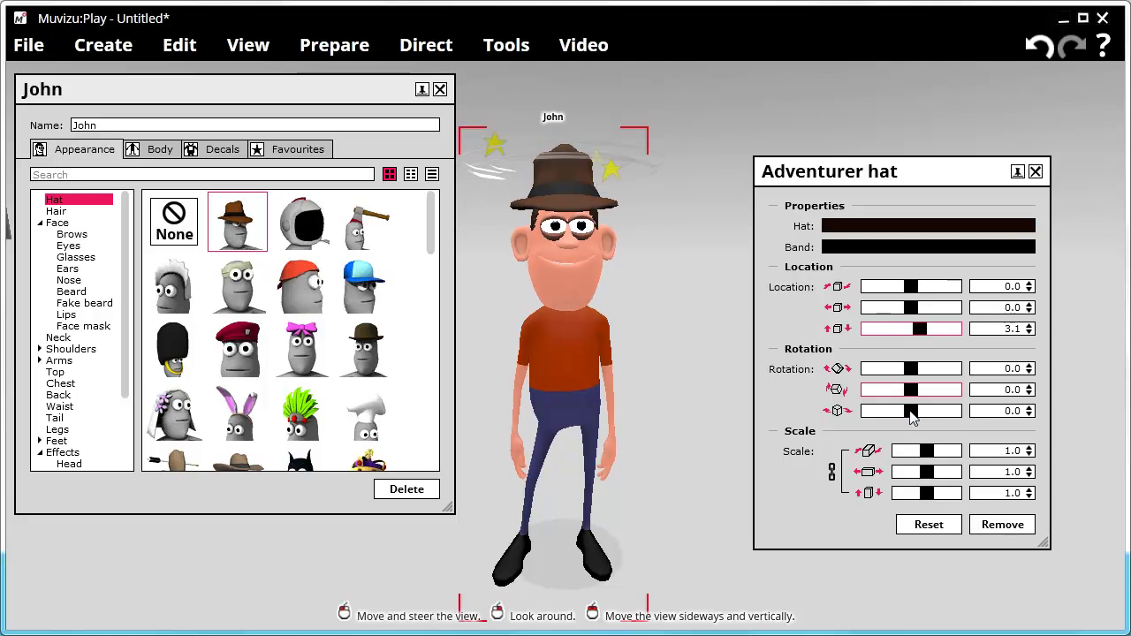
# Step: Tilt the Adventurer hat back with its third rotation value at 5402.0, check it from the side, and enlarge it slightly
pyautogui.moveTo(911, 414); pyautogui.dragTo(912, 417)
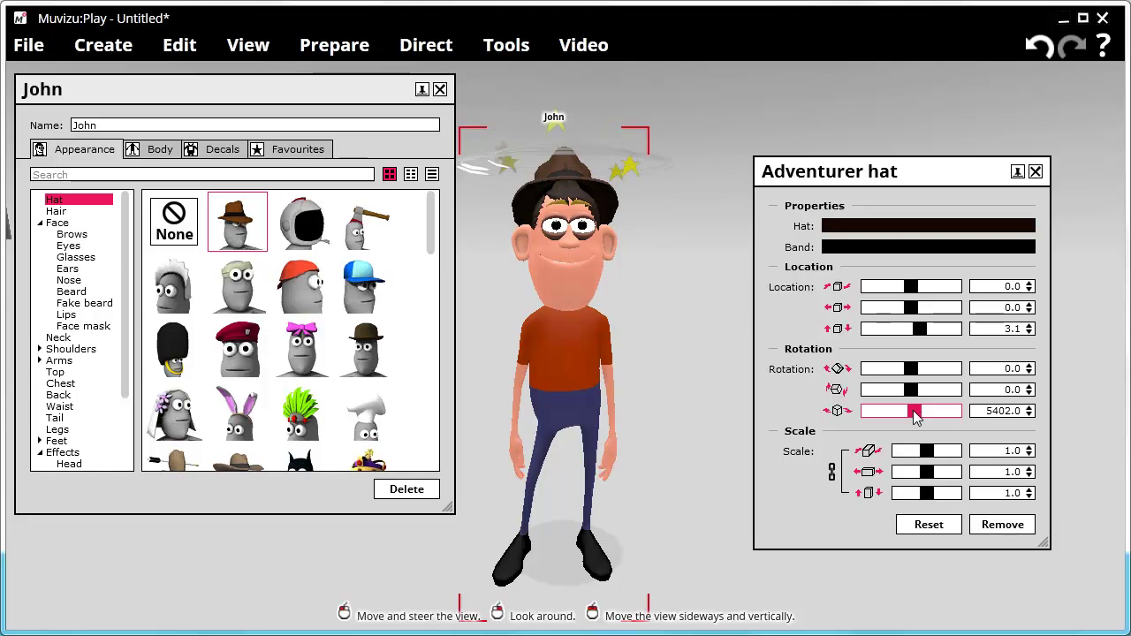
pyautogui.moveTo(560, 377); pyautogui.dragTo(560, 376, button='right')
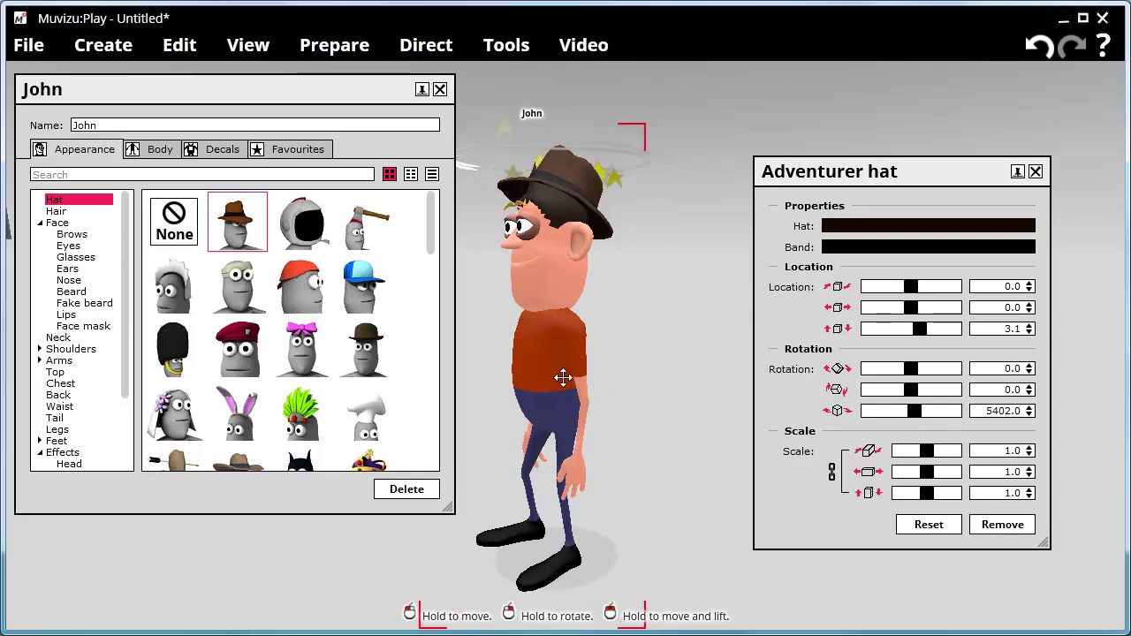
pyautogui.moveTo(935, 454)
pyautogui.mouseDown()
pyautogui.moveTo(916, 455)
pyautogui.moveTo(959, 464)
pyautogui.moveTo(914, 464)
pyautogui.moveTo(933, 465)
pyautogui.mouseUp()
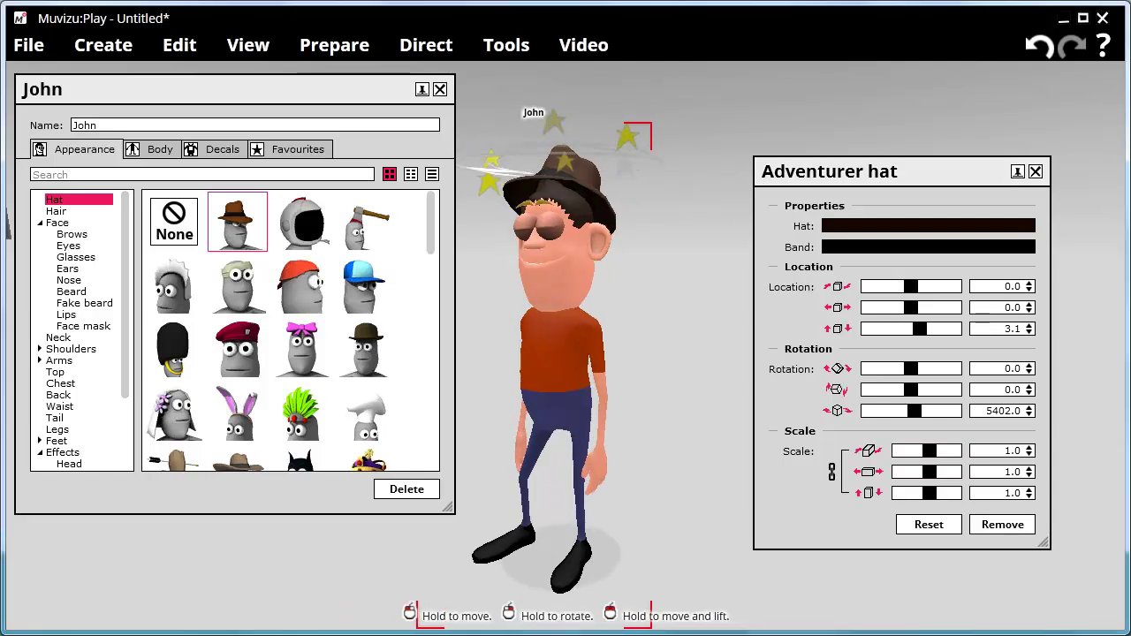
# Step: Save the customised character as a favourite under his own first name
pyautogui.click(106, 125)
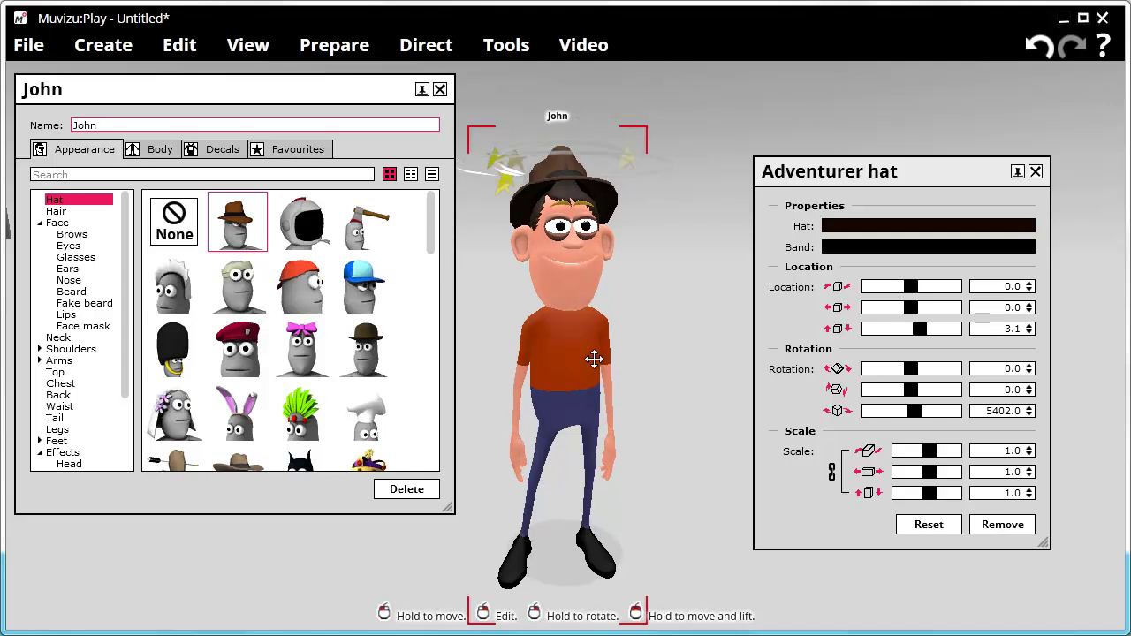
pyautogui.click(284, 152)
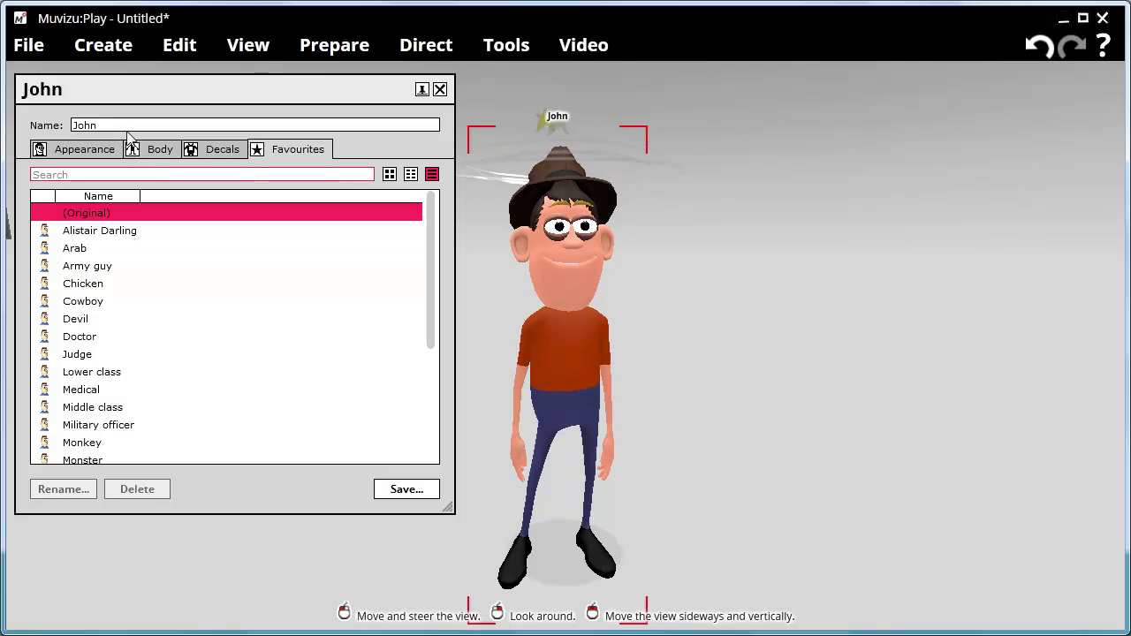
pyautogui.click(408, 491)
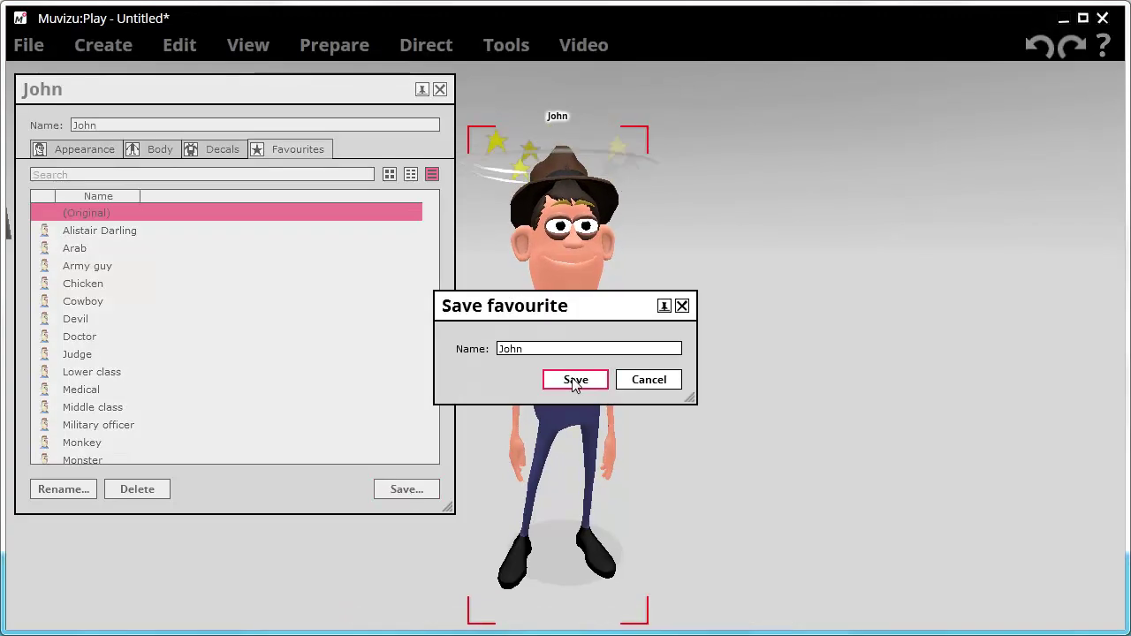
pyautogui.click(574, 380)
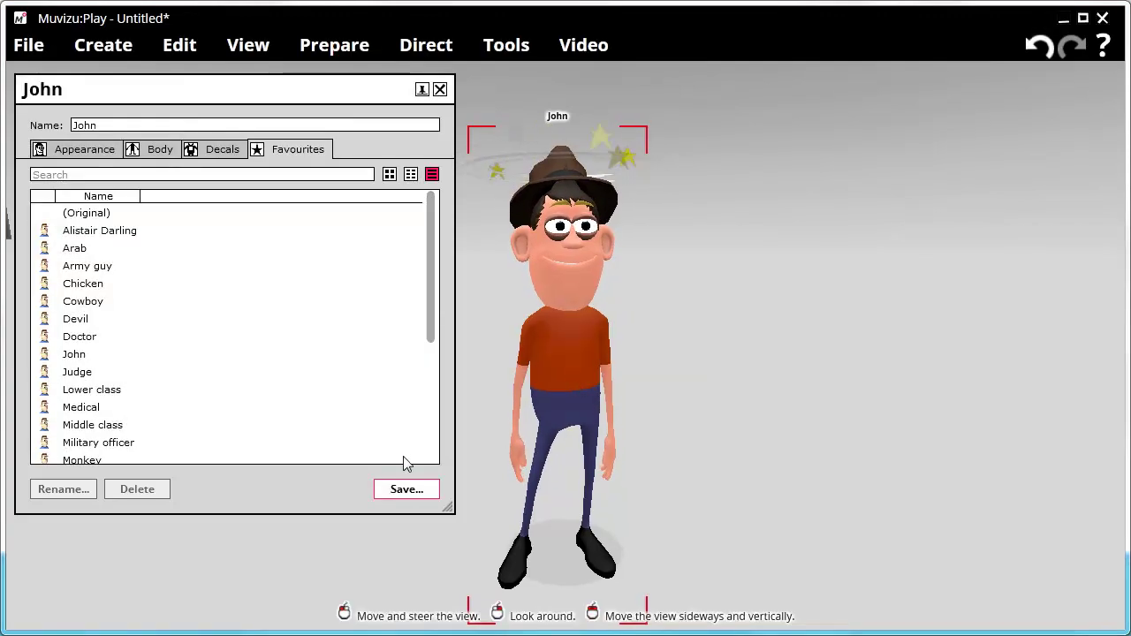